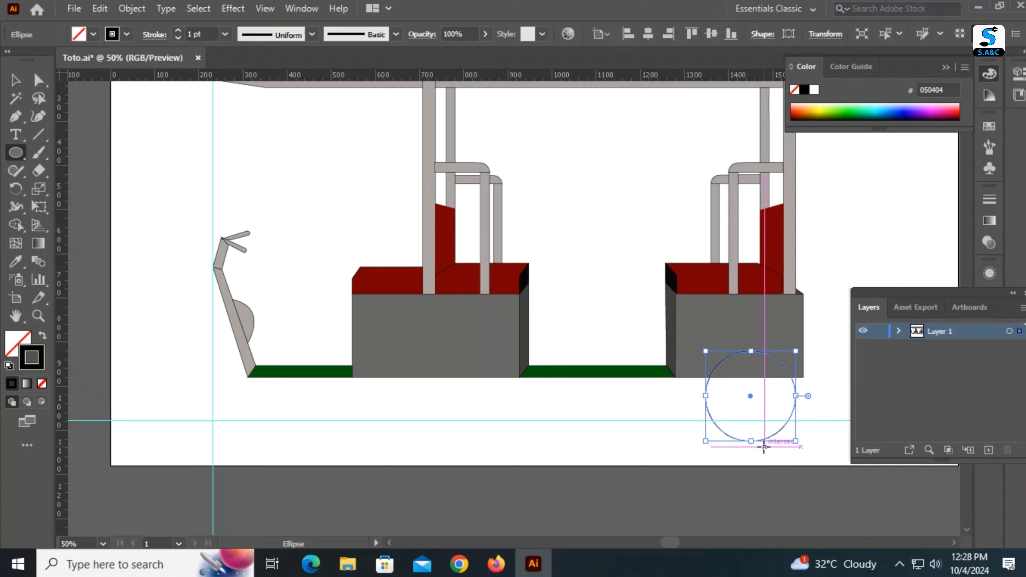
- Move the circle up and left so it straddles the rear seat box's lower edge, and set its stroke to 30 pt
key("Up")
key("Up")
key("Left")
key("Left")
key("Up")
key("Up")
key("Up")
key("Up")
key("Up")
key("Up")
key("Up")
key("Up")
key("Up")
key("Up")
key("Up")
key("Up")
key("Up")
key("Up")
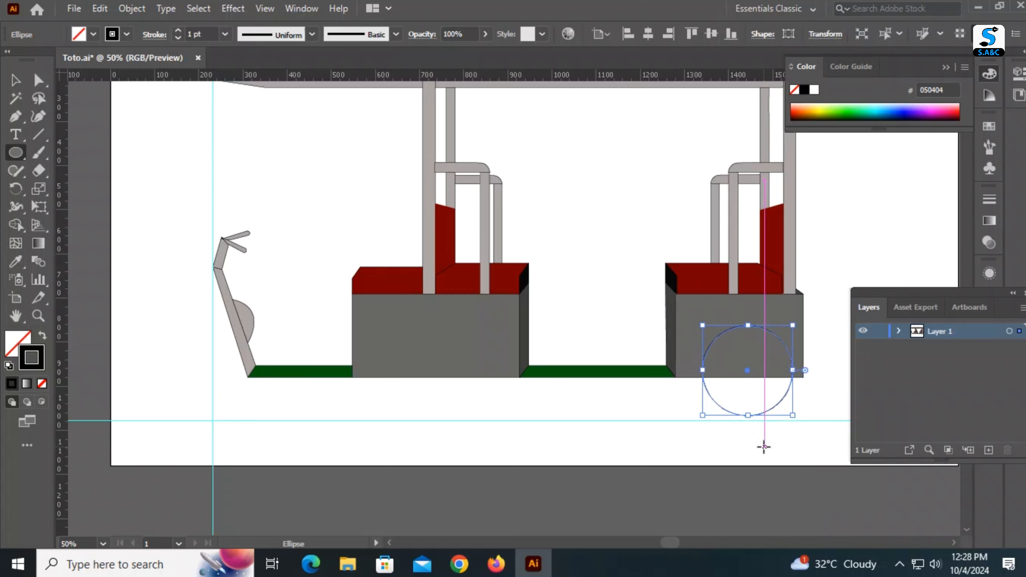
key("Left")
key("Left")
key("Left")
key("Down")
key("Down")
key("Down")
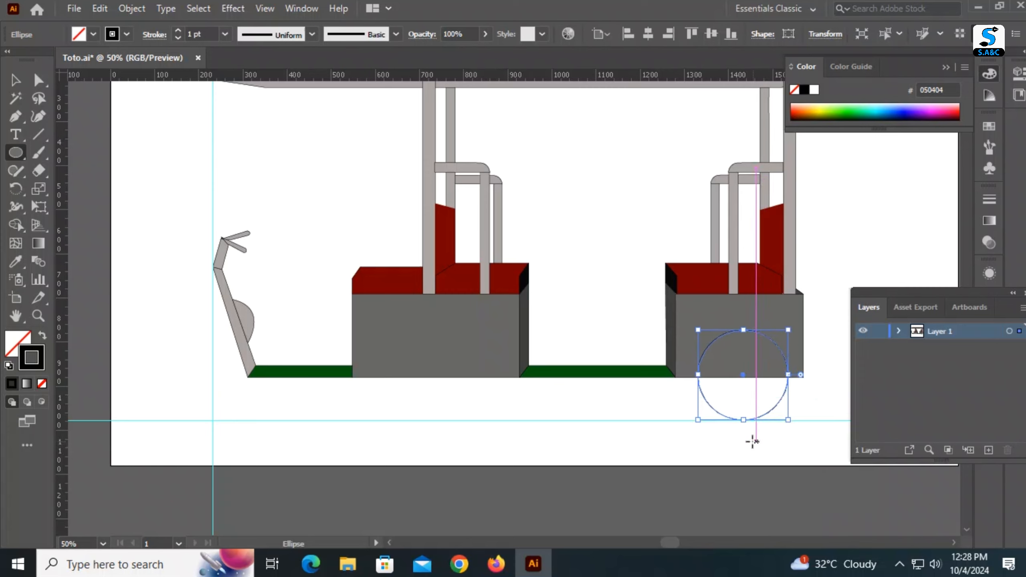
left_click(178, 31)
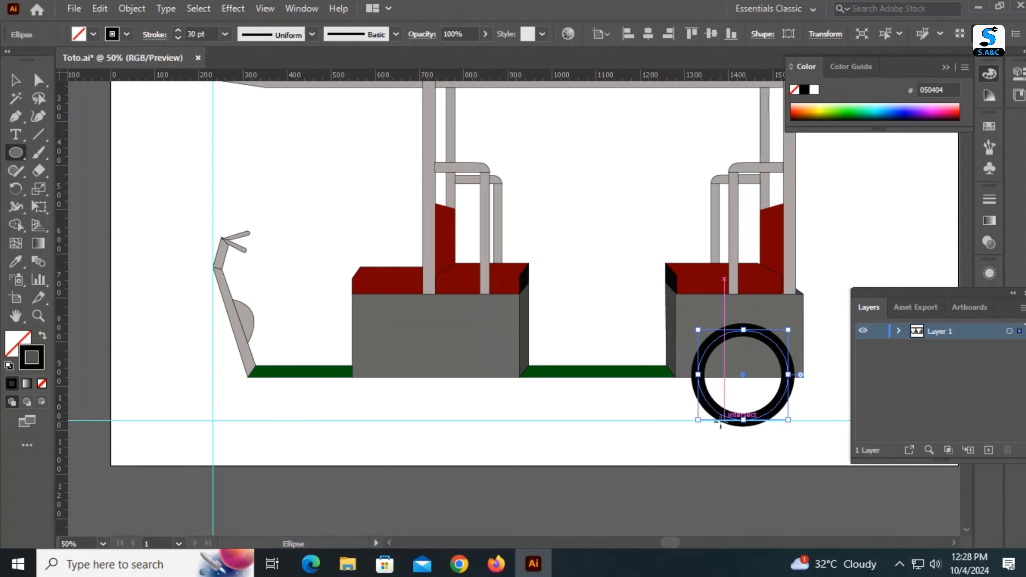
- Copy the rear wheel ring to the front below the steering column and adjust its height to line up with the rear wheel
key("v")
left_click(714, 406)
left_click_drag(714, 406, 166, 411)
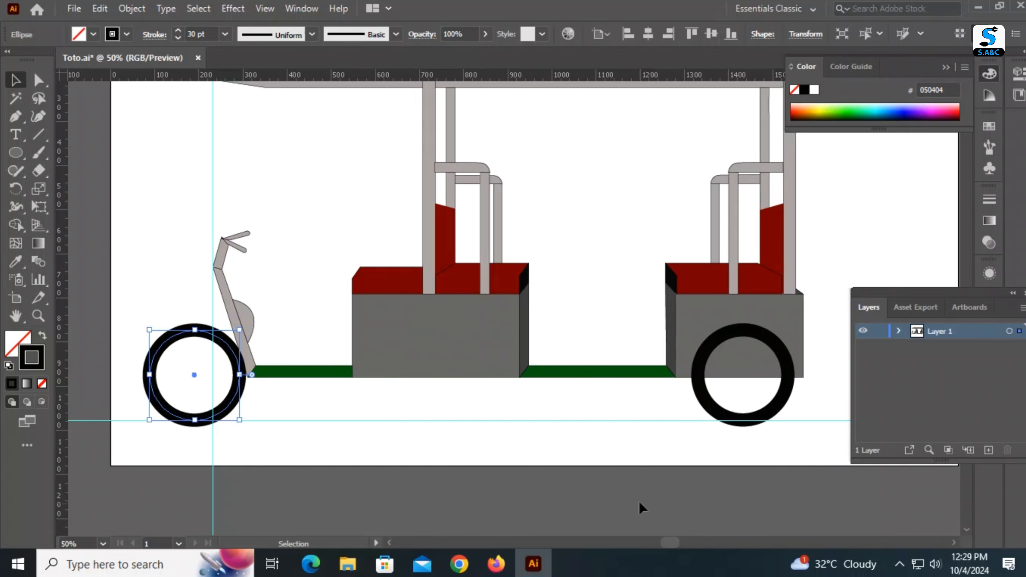
key("Up")
key("Up")
key("Up")
key("Up")
key("Up")
key("Up")
key("Up")
key("Up")
key("Up")
key("Up")
key("Up")
key("Up")
key("Up")
key("Up")
key("Up")
key("Up")
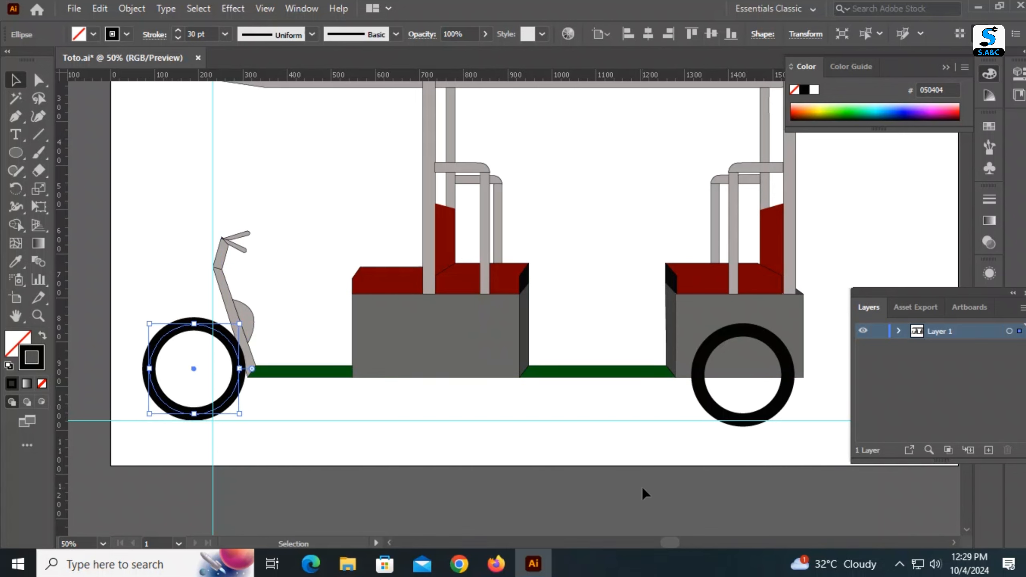
key("Down")
key("Down")
key("Down")
key("Down")
key("Down")
key("Down")
key("Down")
key("Down")
key("Down")
key("Down")
key("Down")
key("Down")
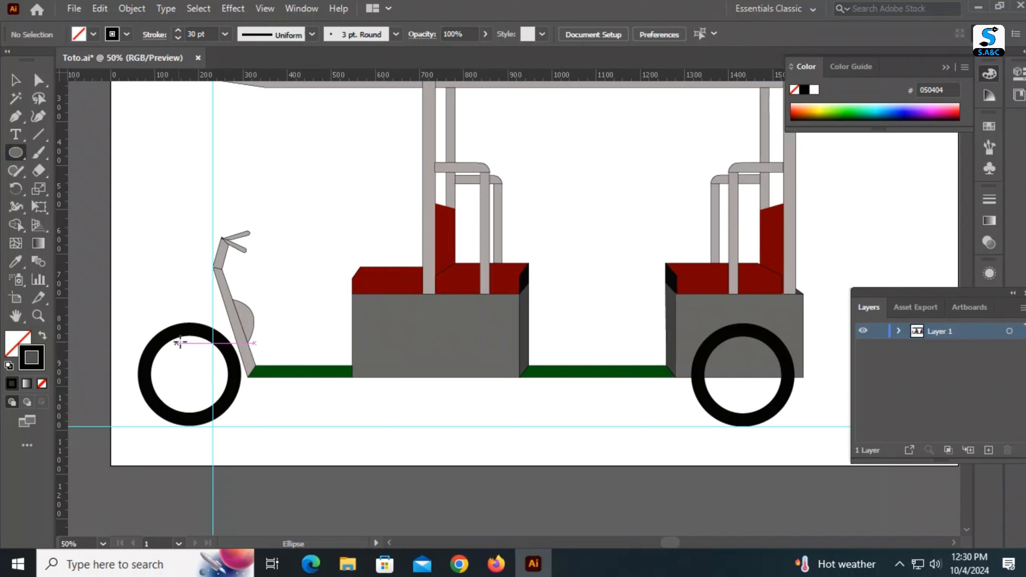
- Draw a narrow upright ellipse inside the upper half of the front wheel and fill it with light grey E5E3E3
left_click_drag(182, 338, 193, 380)
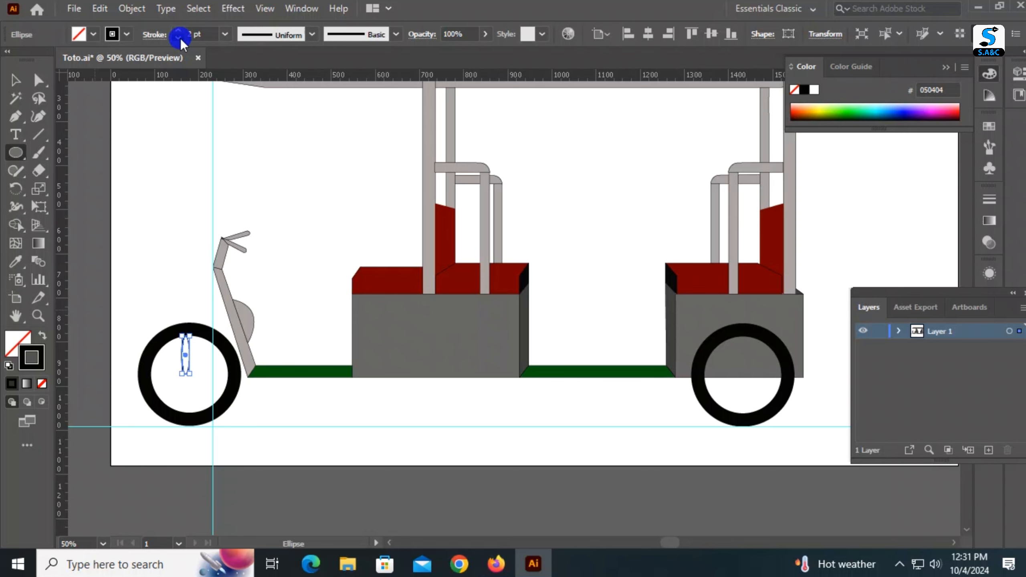
double_click(16, 342)
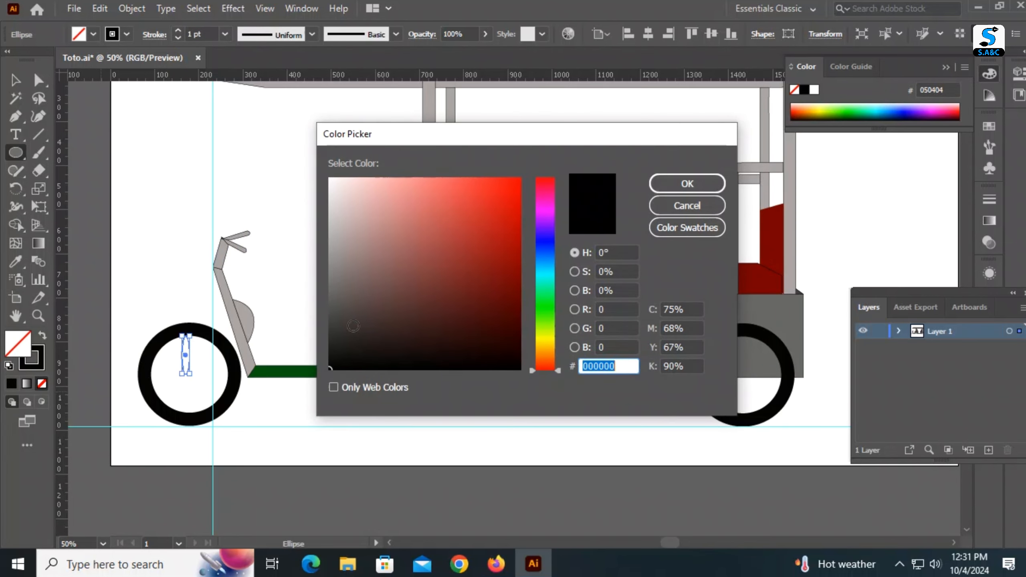
left_click(331, 197)
left_click(687, 184)
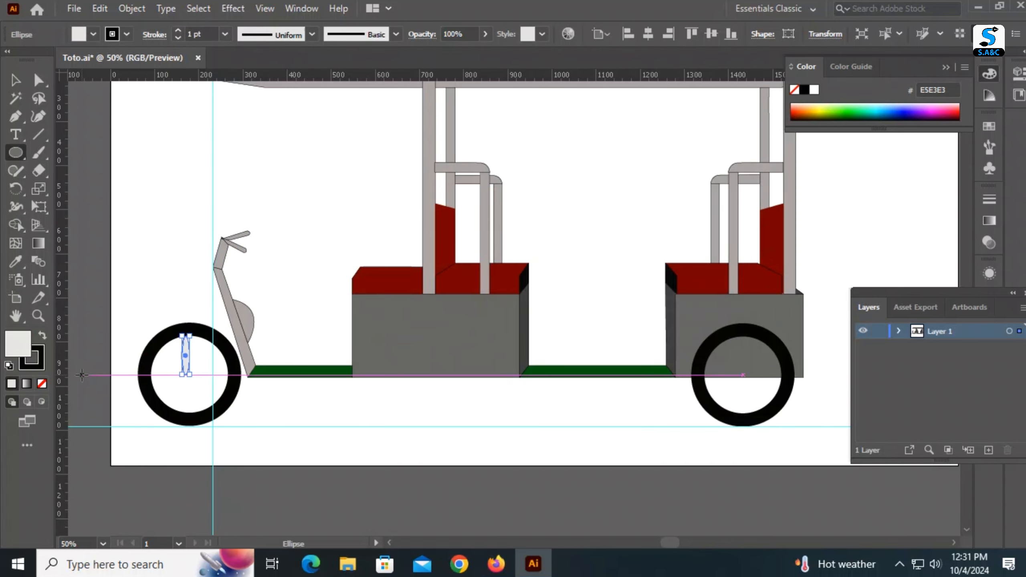
- Place a copy of the light grey ellipse in the empty area above the front wheel
left_click(153, 208)
left_click(476, 305)
key("v")
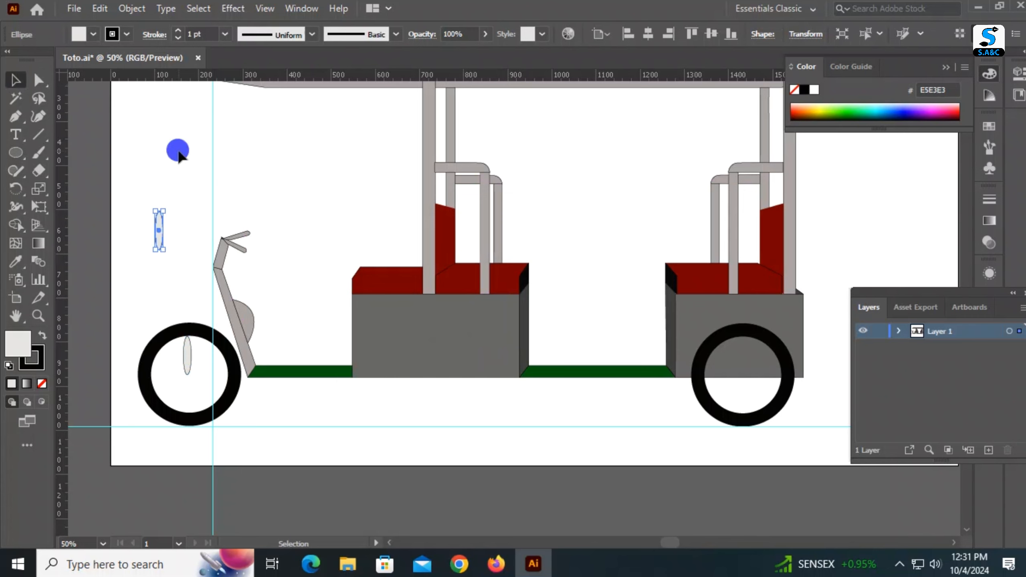
- Centre the light grey spoke horizontally in the upper half of the front wheel
left_click(187, 364)
left_click(296, 457)
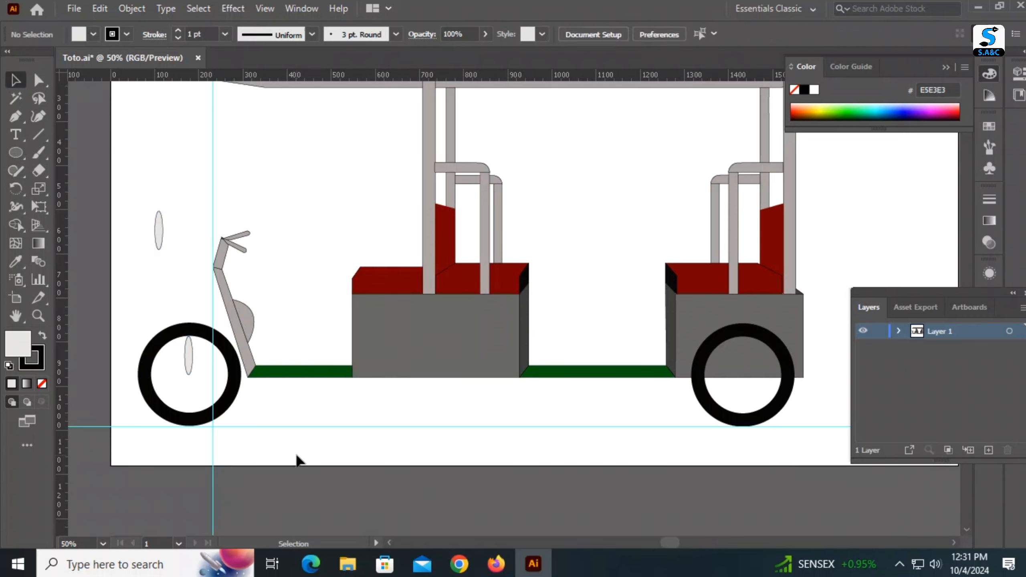
left_click(190, 349)
left_click(255, 440)
left_click(170, 343)
left_click(190, 355)
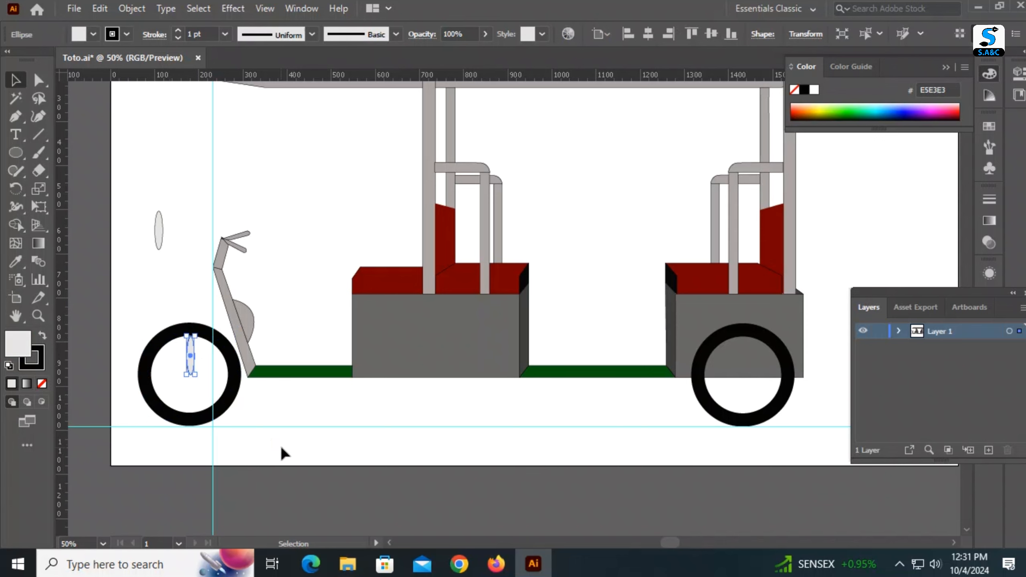
left_click(222, 409)
left_click(190, 356)
left_click(258, 440)
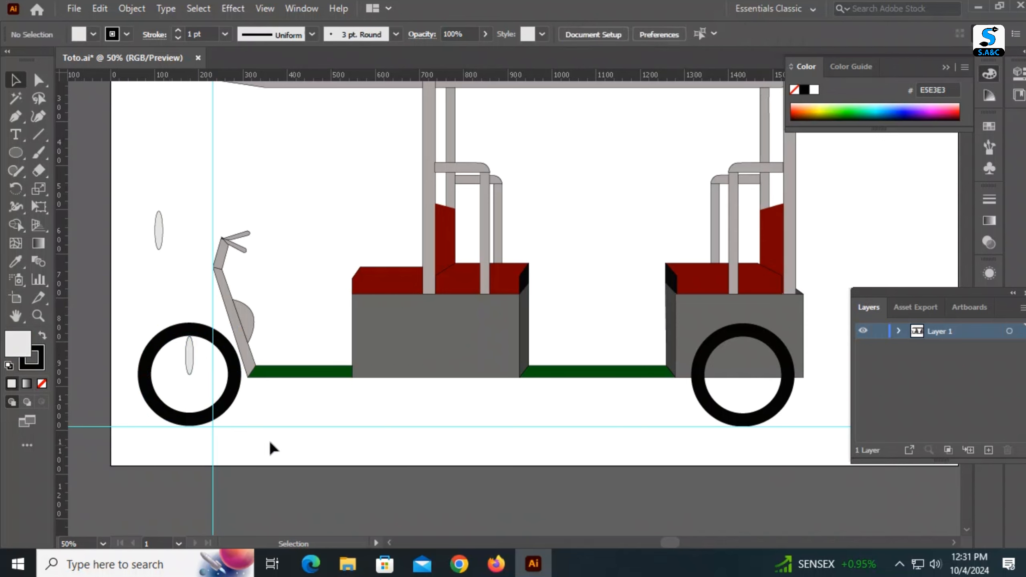
left_click(190, 356)
left_click(18, 192)
left_click(25, 83)
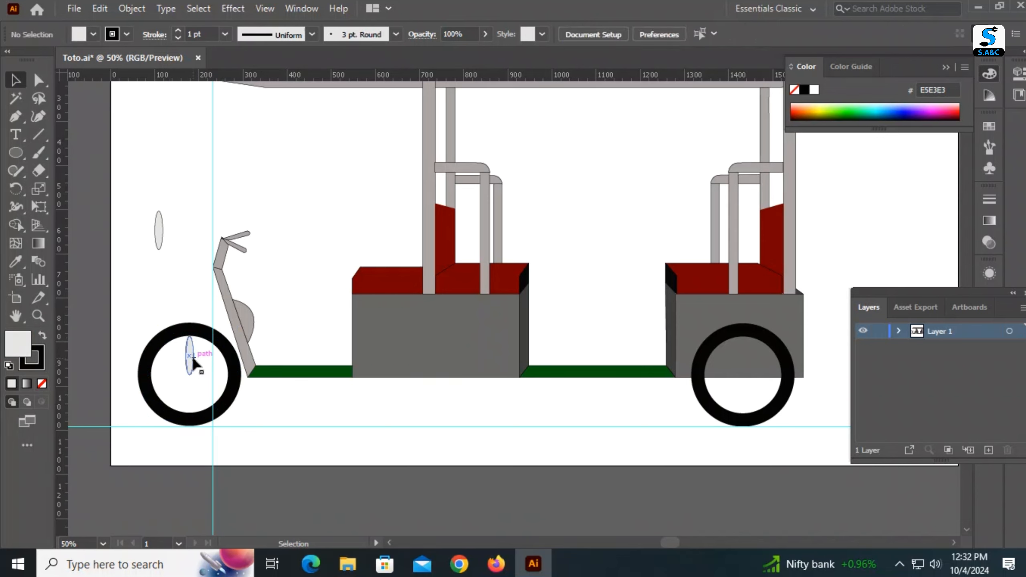
- Copy the upper spoke into the wheel's lower half and place another upright copy in its right half
left_click_drag(193, 362, 193, 402)
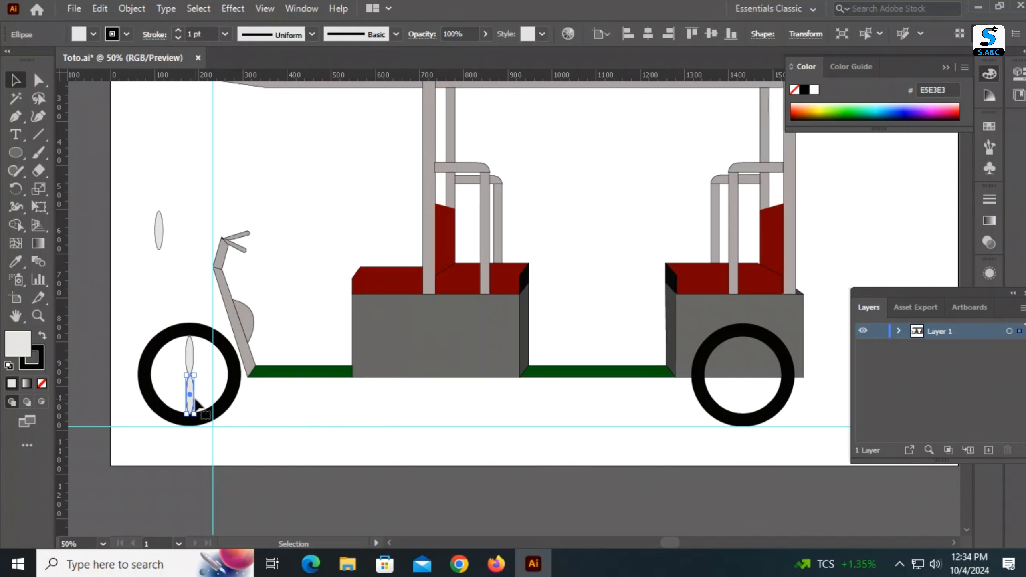
left_click_drag(202, 422, 224, 404)
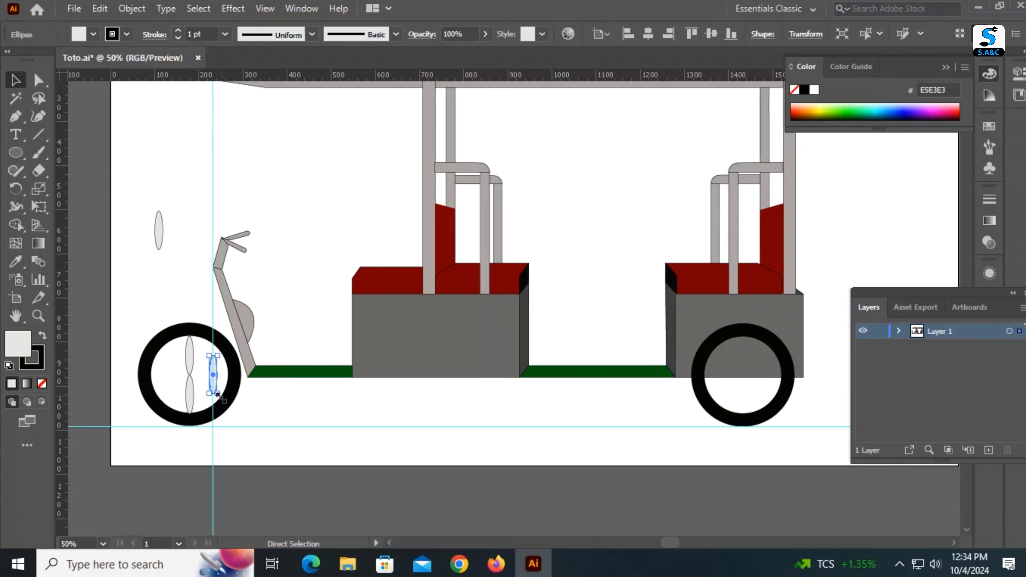
- Rotate the right-hand spoke copy to horizontal so it reaches from the wheel's centre to the rim
key("ctrl+plus")
key("ctrl+plus")
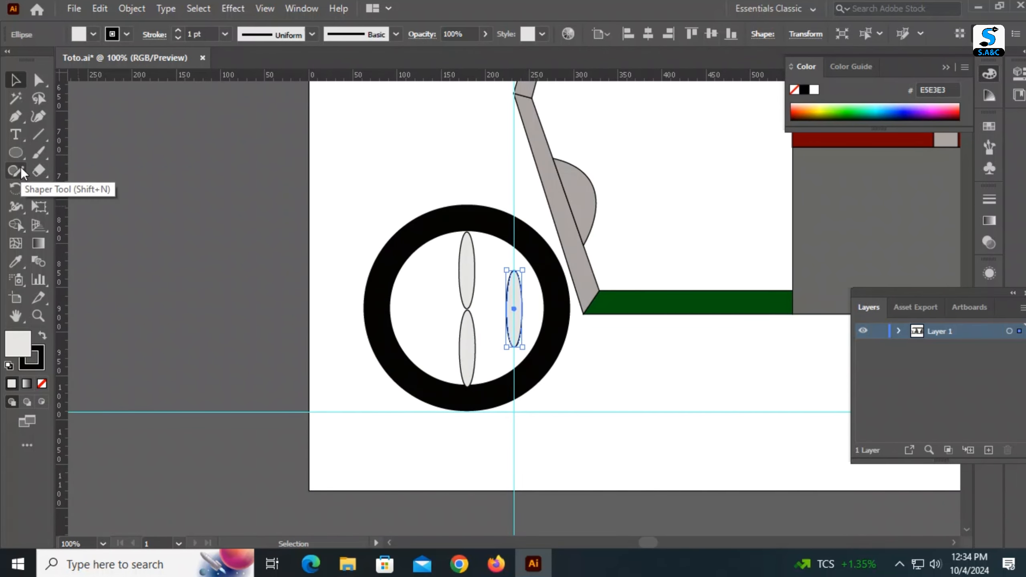
left_click(17, 184)
left_click_drag(520, 353, 549, 310)
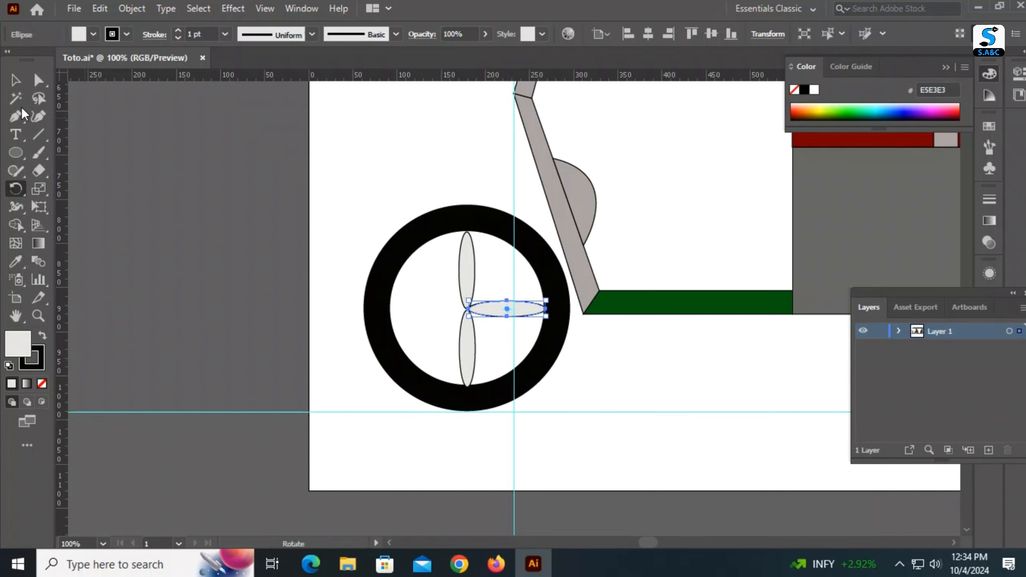
- Copy the horizontal spoke into the left half of the front wheel
left_click(15, 80)
left_click_drag(493, 312, 416, 312)
left_click(723, 355)
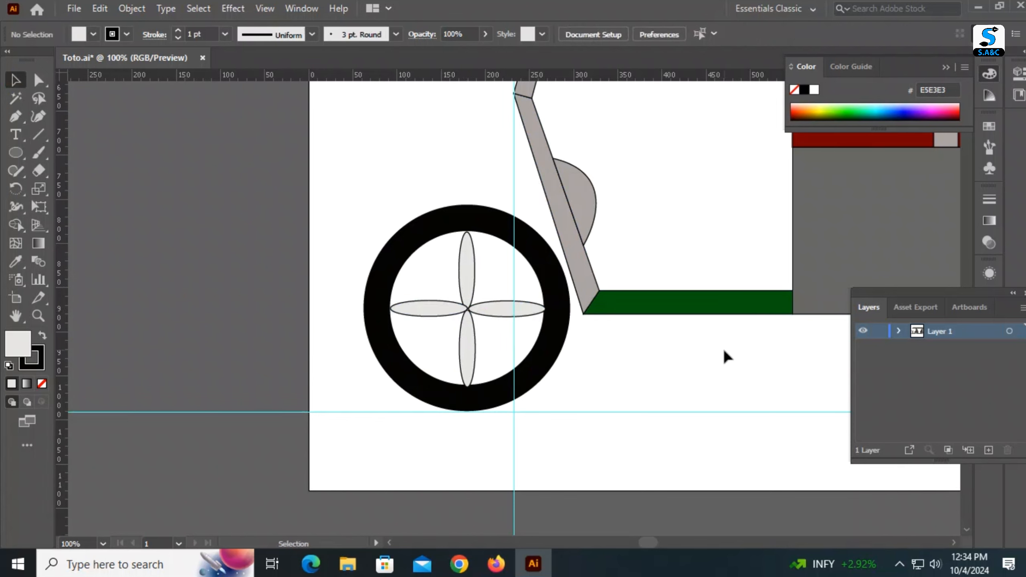
- Fine-tune the positions of the left, upper and lower spokes so they meet at the wheel's centre
left_click(409, 315)
left_click(657, 347)
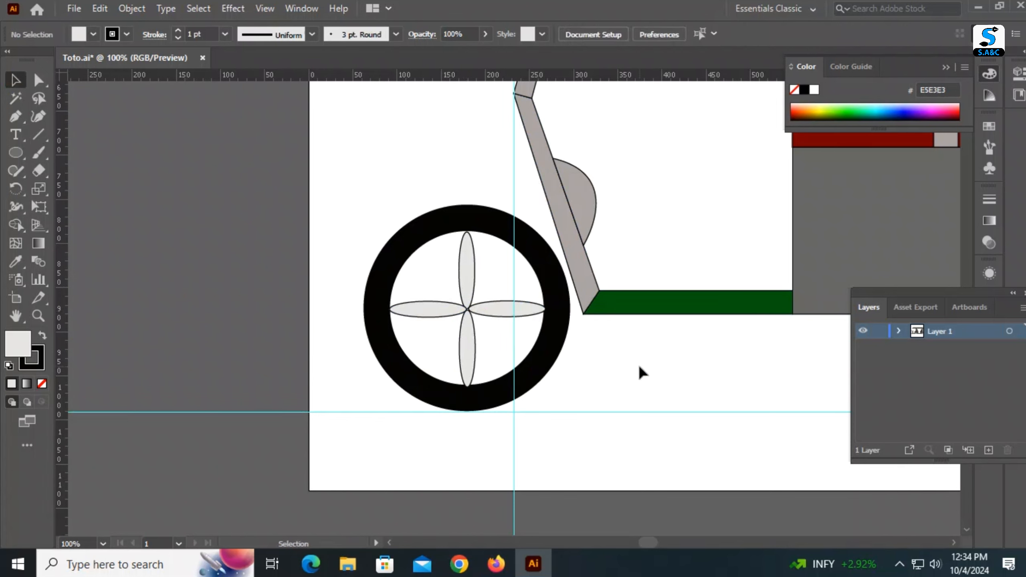
left_click(463, 285)
left_click(705, 341)
left_click_drag(461, 364, 461, 363)
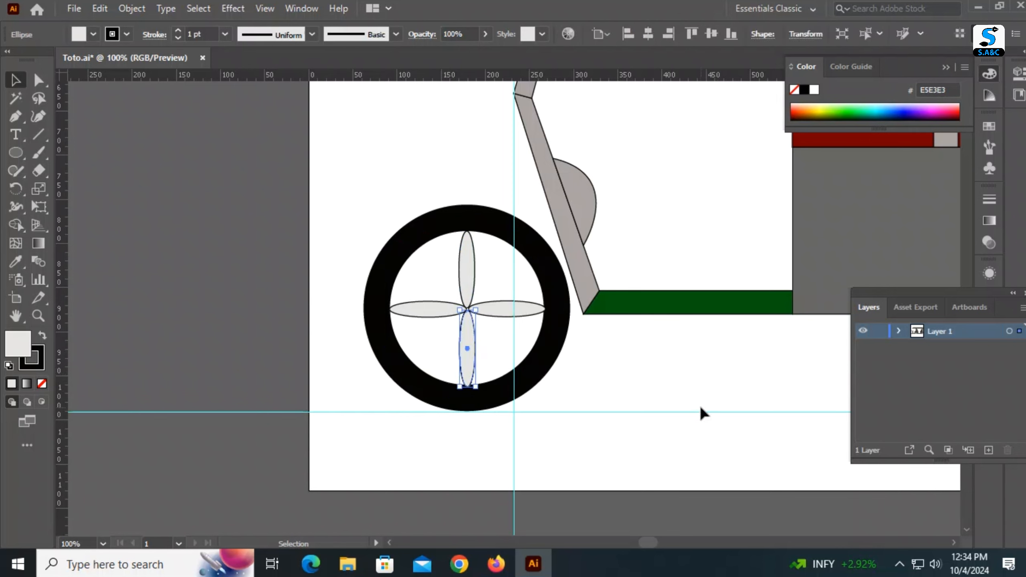
left_click(700, 406)
left_click(444, 317)
- Copy the left spoke, rotate it diagonally and fit it in the wheel's upper-left gap with its inner end at the centre
left_click_drag(425, 306, 451, 296)
key("r")
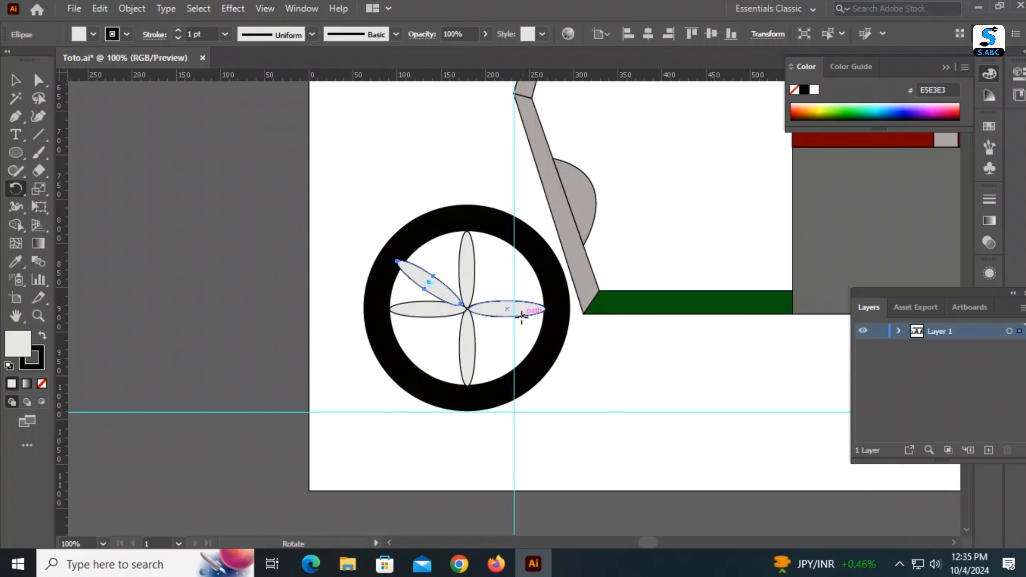
key("Up")
key("Up")
key("Right")
key("Right")
key("Down")
key("Down")
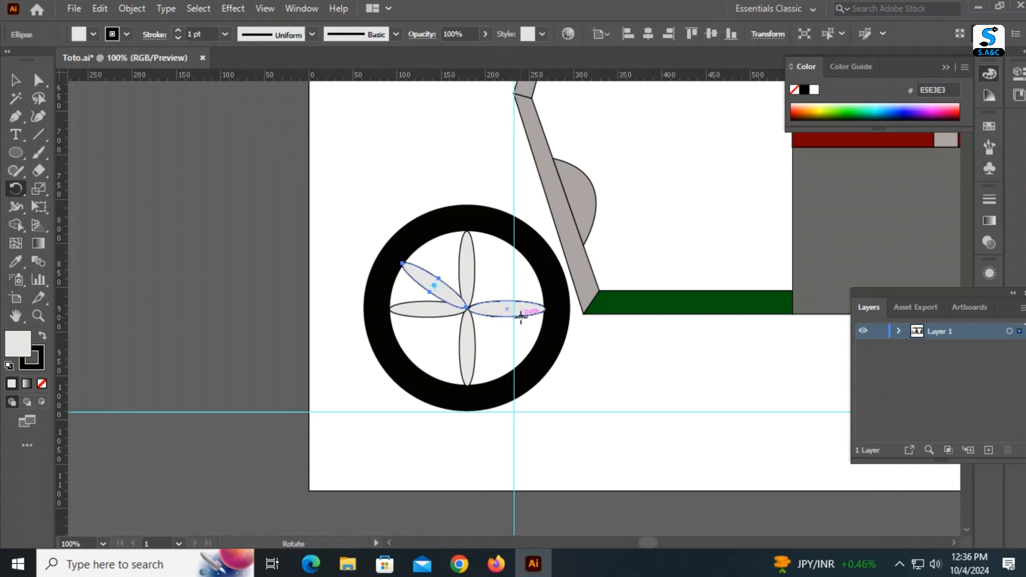
key("Right")
key("Up")
mouse_move(463, 309)
left_mouse_down()
mouse_move(478, 327)
mouse_move(483, 316)
left_mouse_up()
key("Up")
key("Up")
key("Up")
key("Up")
key("Up")
key("Up")
key("Right")
key("Right")
key("Right")
key("Right")
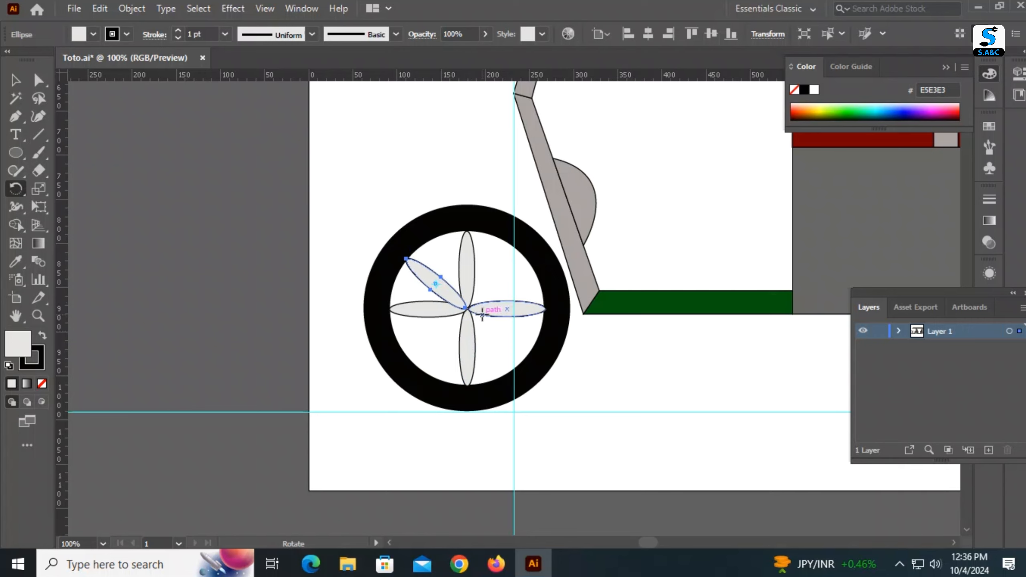
- Copy the upper-left diagonal spoke into the opposite lower-right gap of the front wheel
left_click(23, 84)
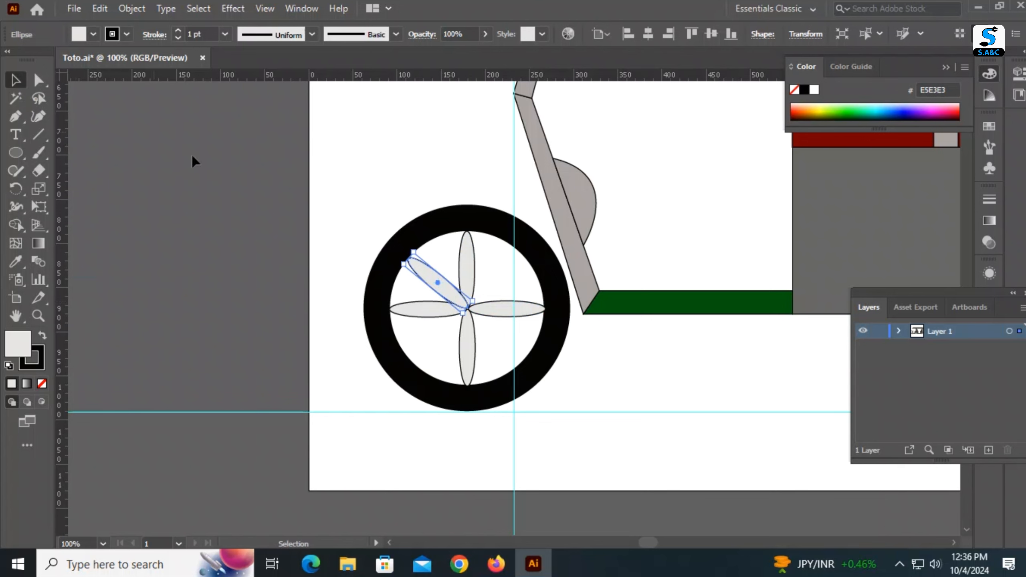
left_click_drag(463, 303, 525, 351)
left_click(648, 408)
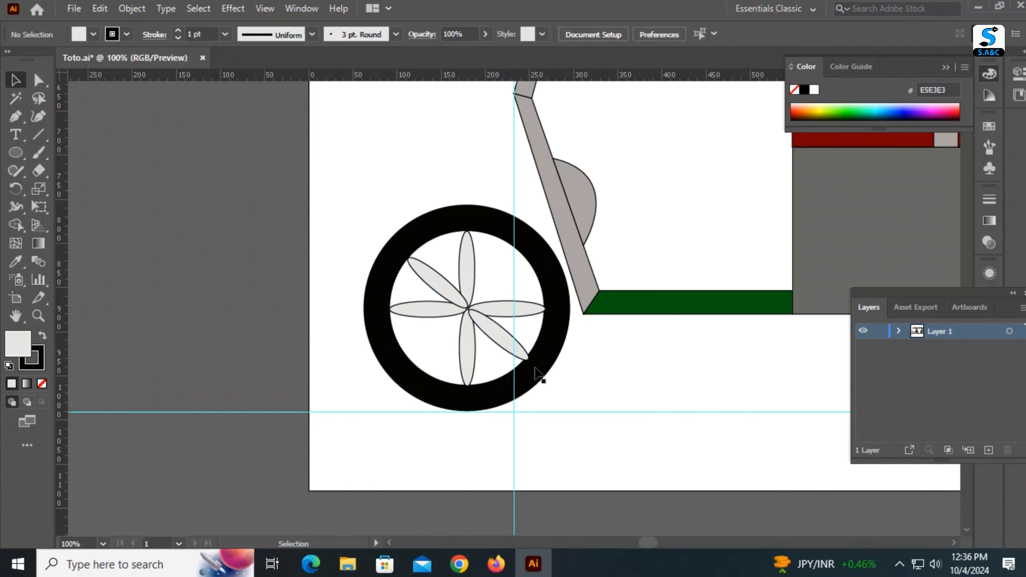
left_click(525, 352)
left_click(577, 370)
- Reflect a copy of the upper-left diagonal spoke and move it right into the wheel's upper-right gap
right_click(453, 296)
mouse_move(504, 453)
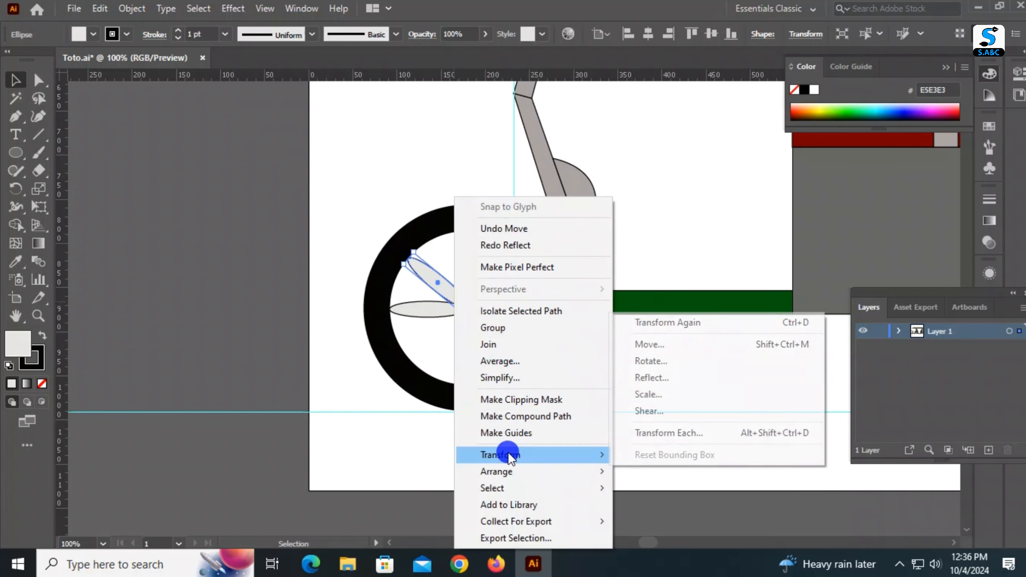
left_click(661, 379)
left_click(454, 378)
key("Right")
key("Right")
key("Right")
key("Right")
key("Right")
key("Right")
key("Right")
key("Right")
key("Right")
key("Right")
key("Right")
key("Right")
key("Right")
key("Right")
key("Right")
key("Right")
key("Right")
key("Right")
key("Right")
key("Right")
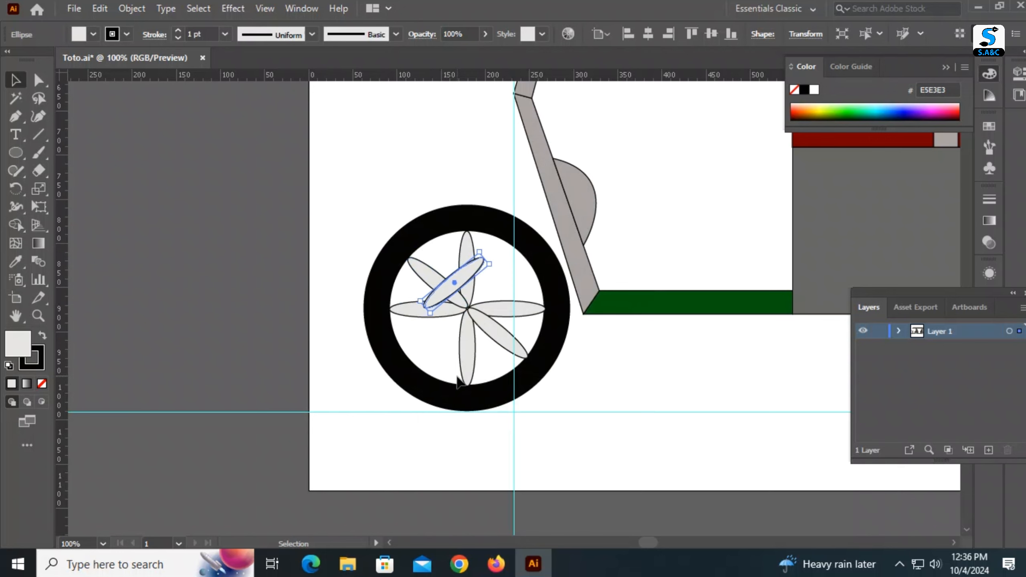
left_click(645, 378)
- Copy the upper-right diagonal spoke into the lower-left gap of the front wheel
left_click(492, 294)
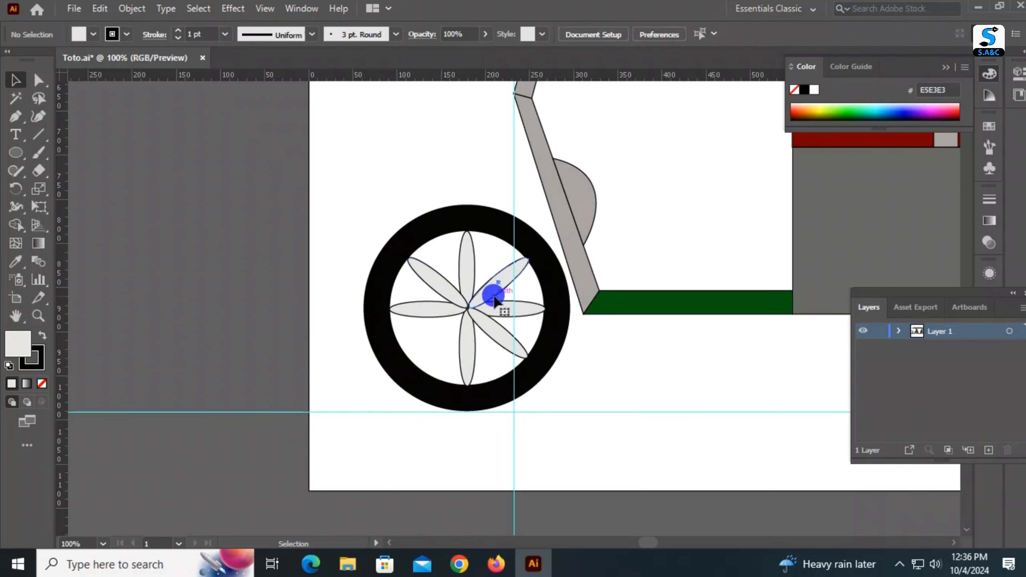
left_click_drag(492, 294, 458, 328)
left_click(664, 356)
left_click(712, 341)
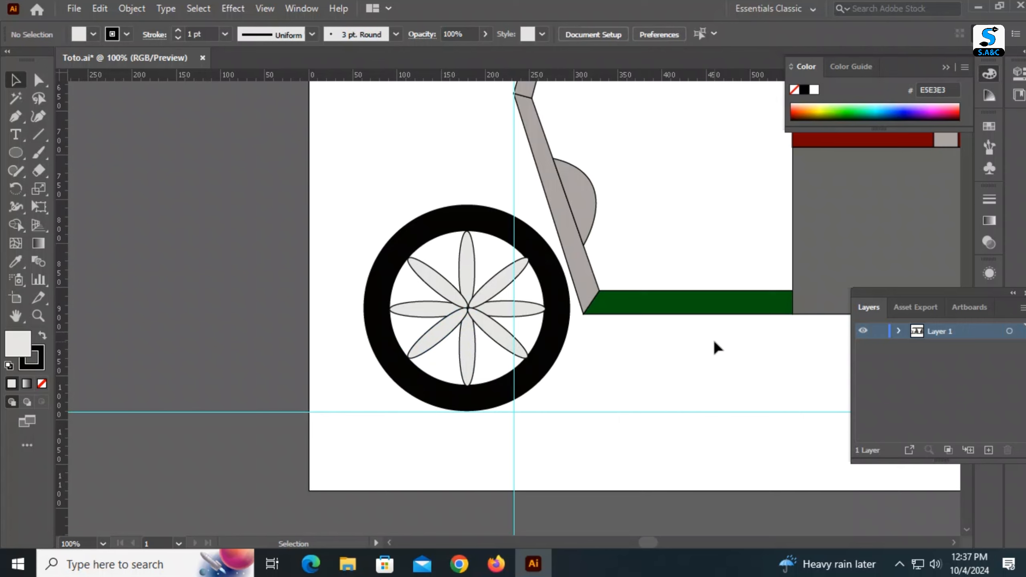
- Add a small hub circle filled with 020202 at the centre of the front wheel's spokes
left_click(15, 153)
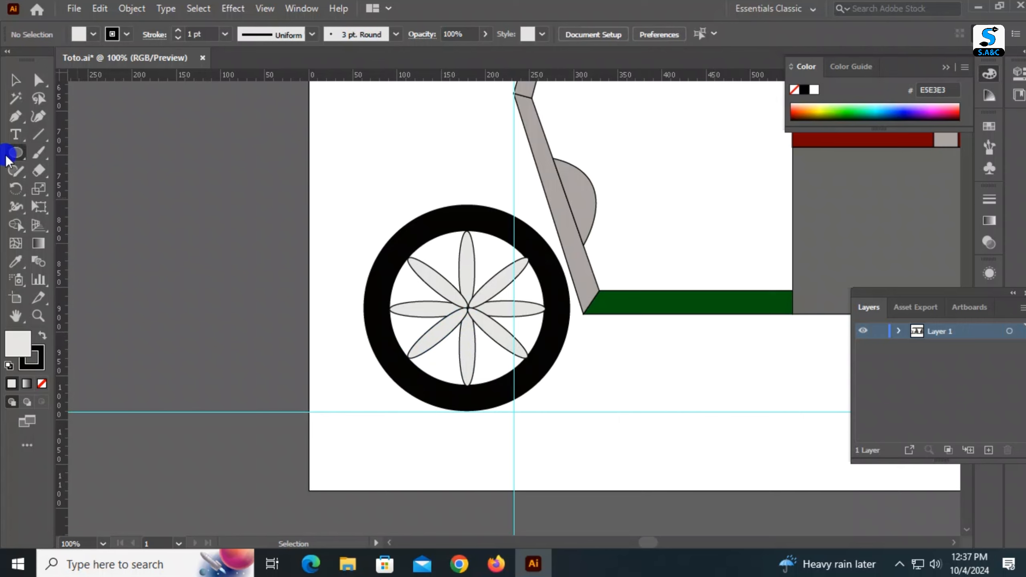
left_click(320, 204)
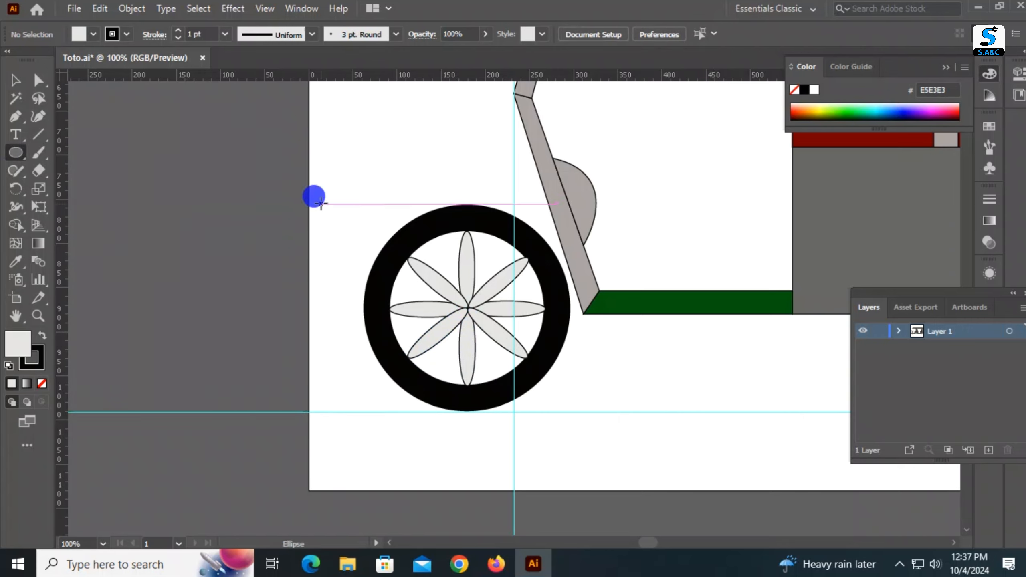
left_click_drag(320, 203, 472, 311)
double_click(18, 343)
type("020202")
key("Return")
key("v")
left_click(738, 385)
mouse_move(738, 385)
left_mouse_down()
mouse_move(498, 374)
mouse_move(465, 353)
left_mouse_up()
- Delete the plain rear wheel ring and put a copy of the complete front wheel group in its place
key("ctrl+minus")
key("ctrl+minus")
key("ctrl+minus")
left_click(661, 366)
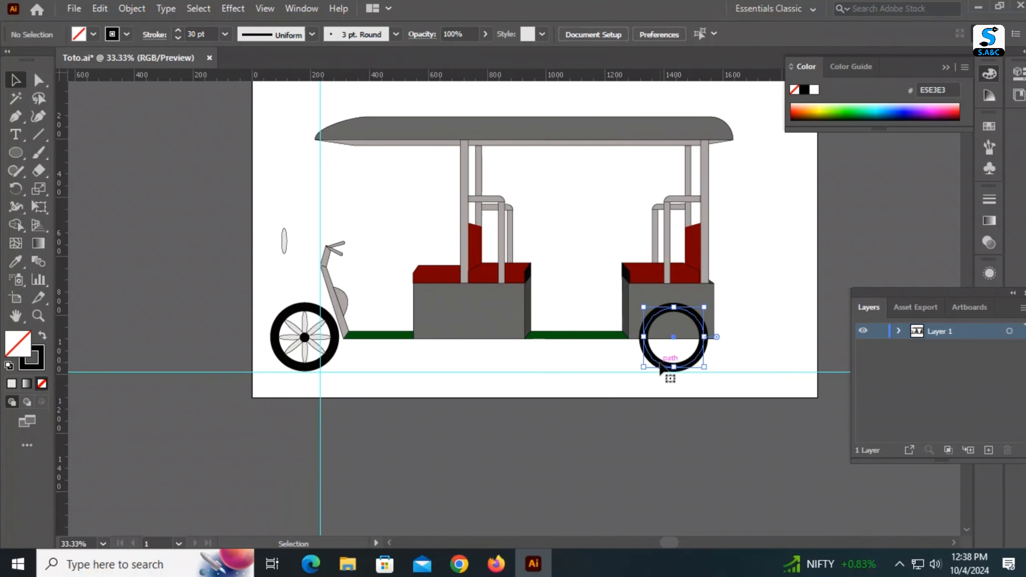
key("Delete")
left_click(301, 307)
left_click_drag(305, 306, 670, 339)
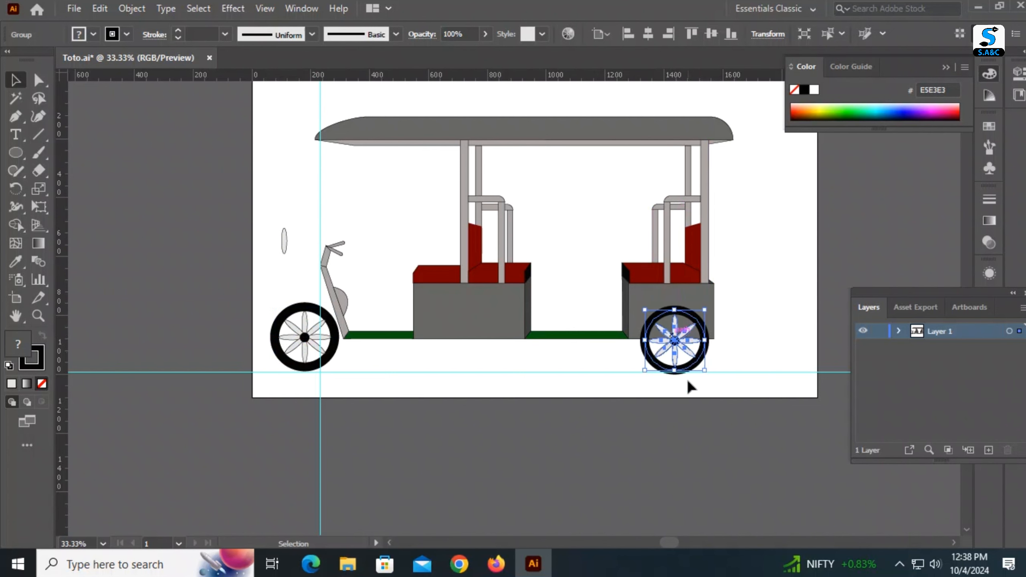
left_click(694, 410)
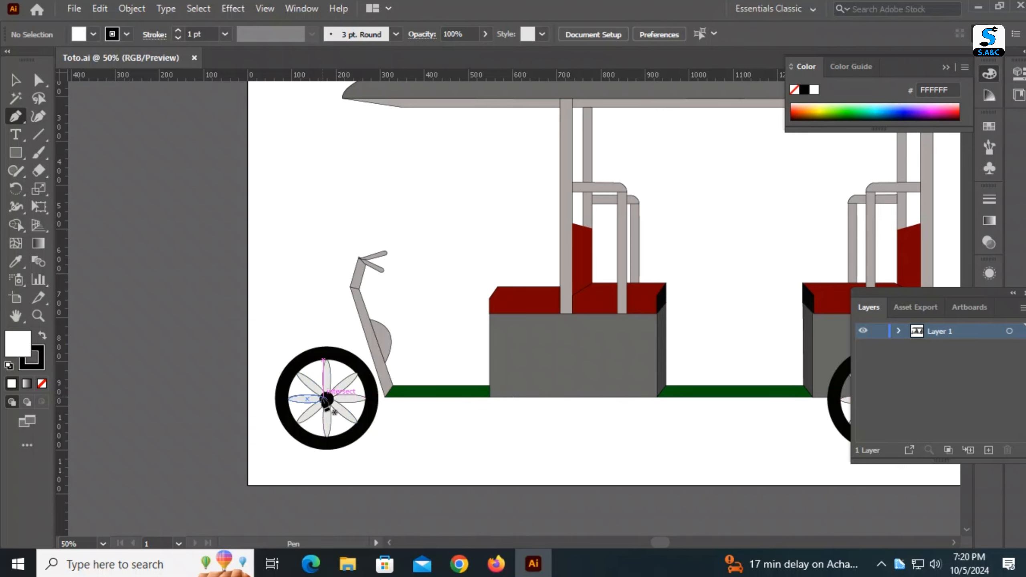
- Draw a narrow four-sided front fork with the Pen tool from the front wheel's hub up to the bend of the steering column
left_click(322, 399)
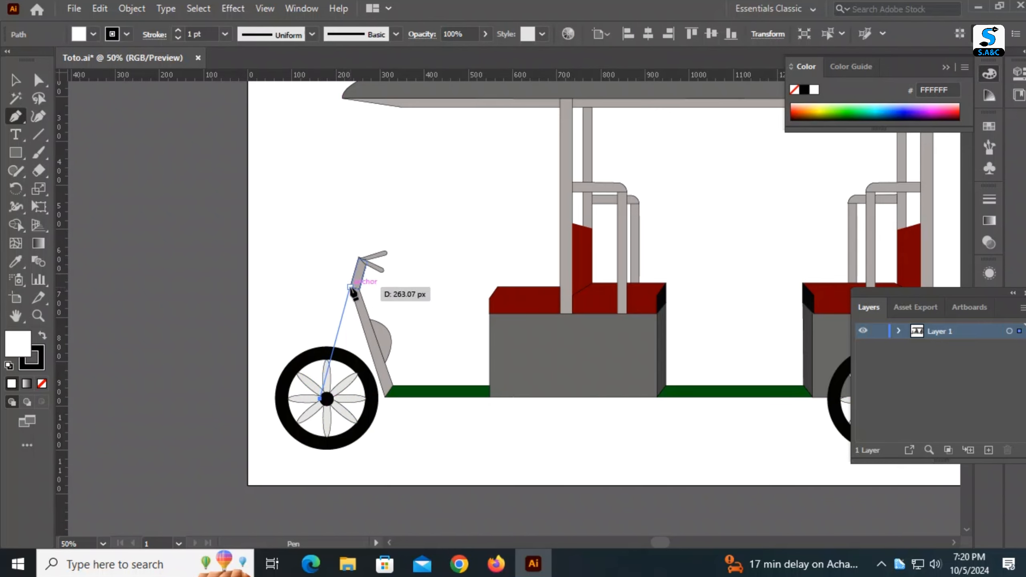
left_click(351, 288)
left_click(358, 289)
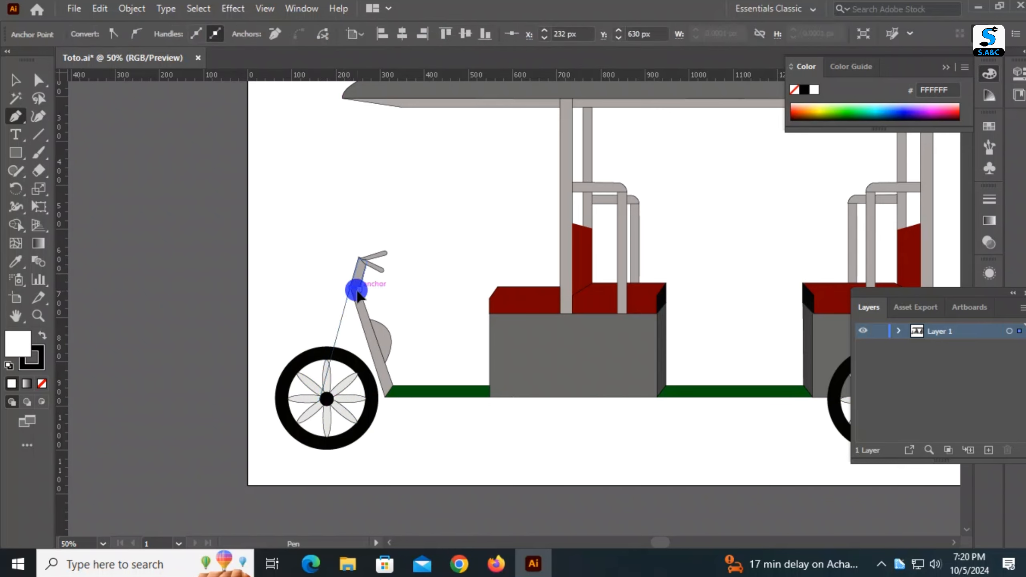
left_click(334, 399)
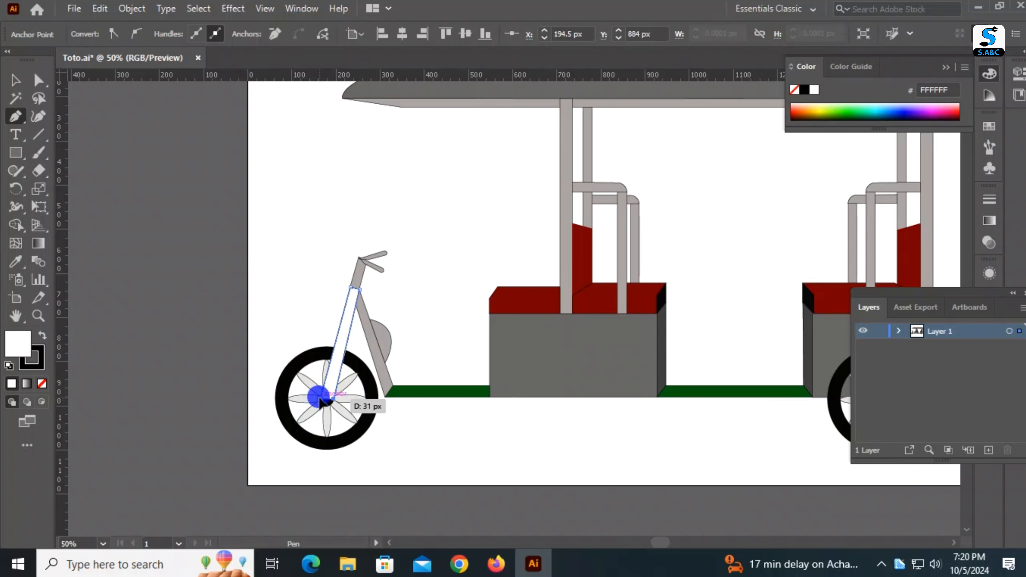
left_click(322, 399)
key("v")
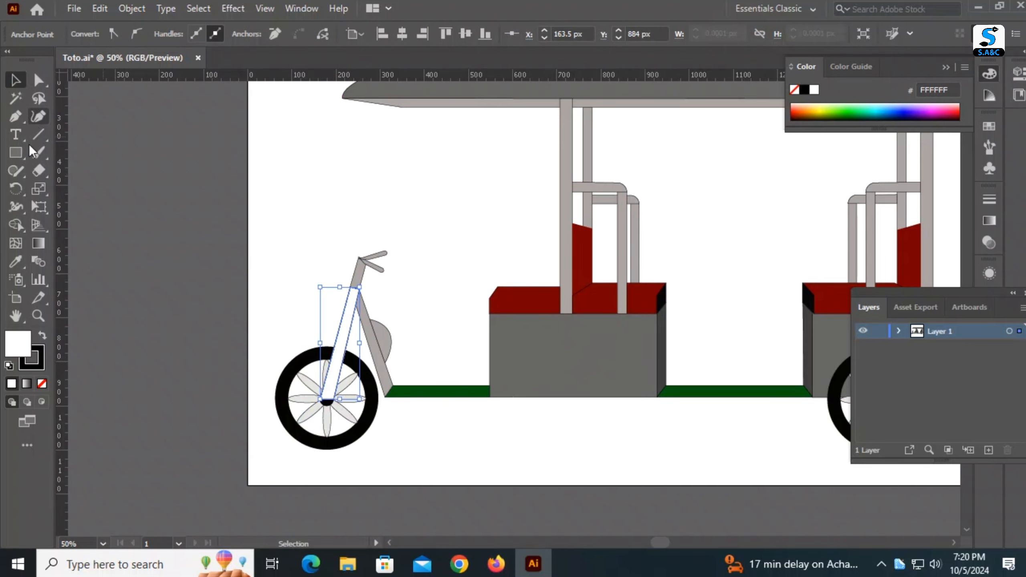
- Fill the front fork with the dark grey 686767 sampled from the seat box
left_click(15, 261)
left_click(587, 379)
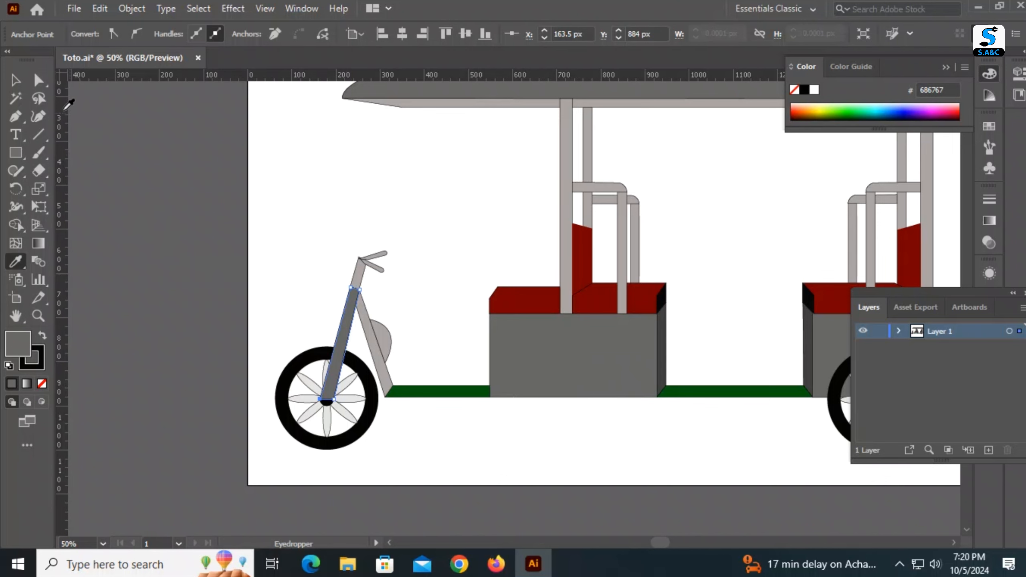
key("v")
left_click(303, 210)
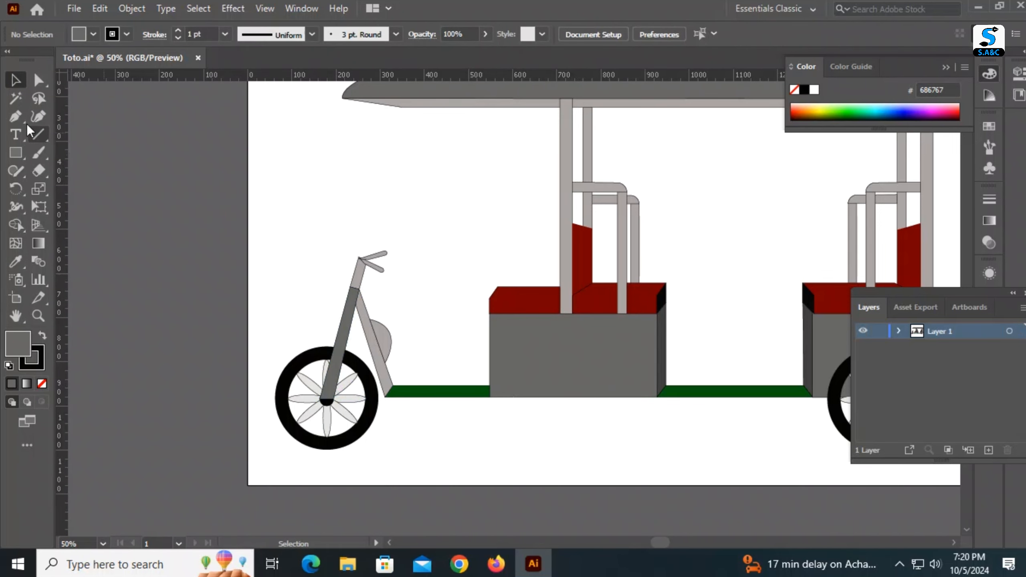
- Draw a small axle circle with the Ellipse tool over the lower end of the fork, inside the front wheel's hub
right_click(15, 153)
left_click(59, 190)
left_click_drag(284, 313, 294, 323)
key("ctrl+plus")
left_click(15, 80)
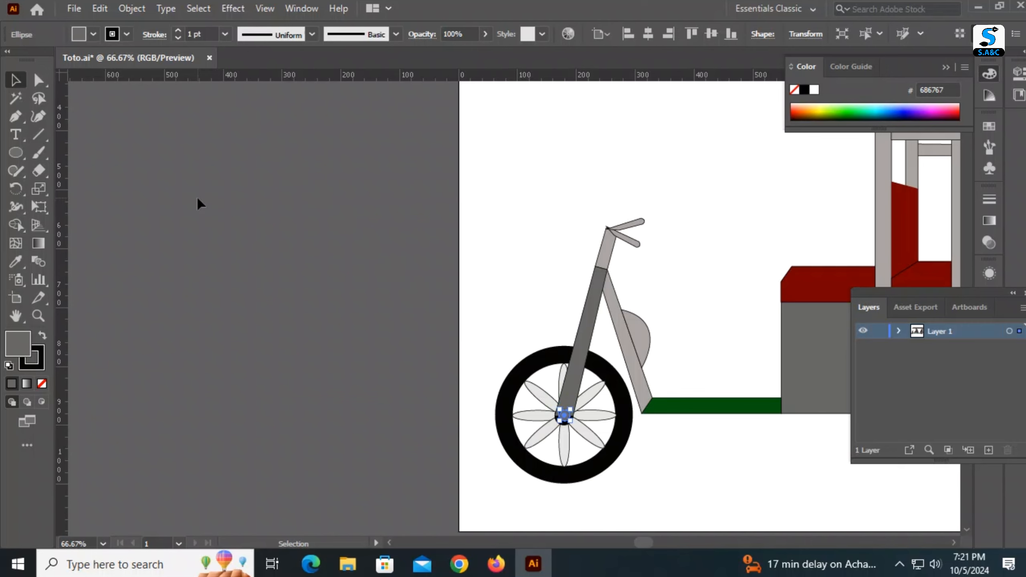
left_click(217, 283)
- Fill the small axle circle with the light grey sampled from the front wheel's spokes
left_click(564, 415)
left_click(15, 261)
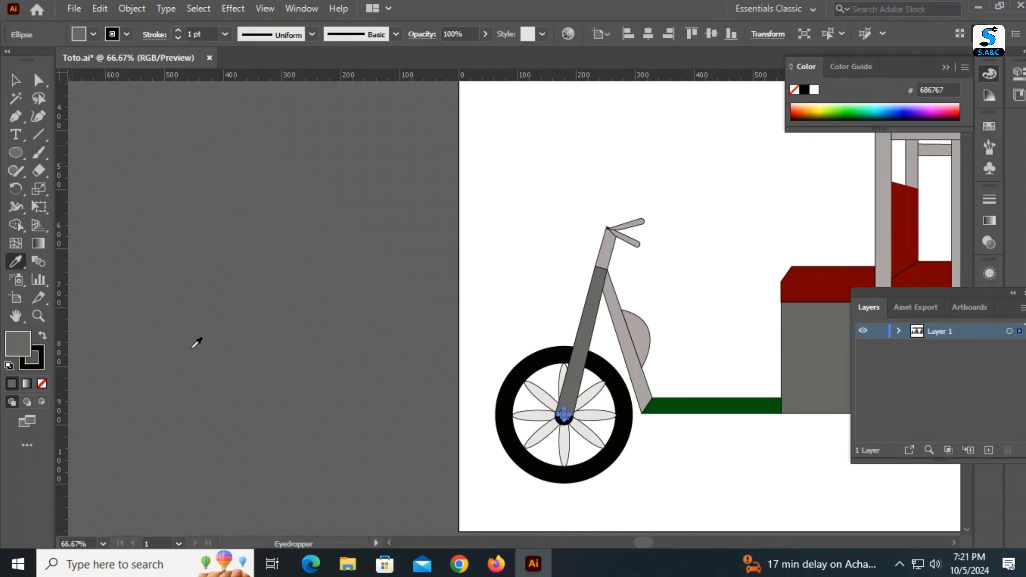
left_click(532, 393)
key("v")
left_click(379, 273)
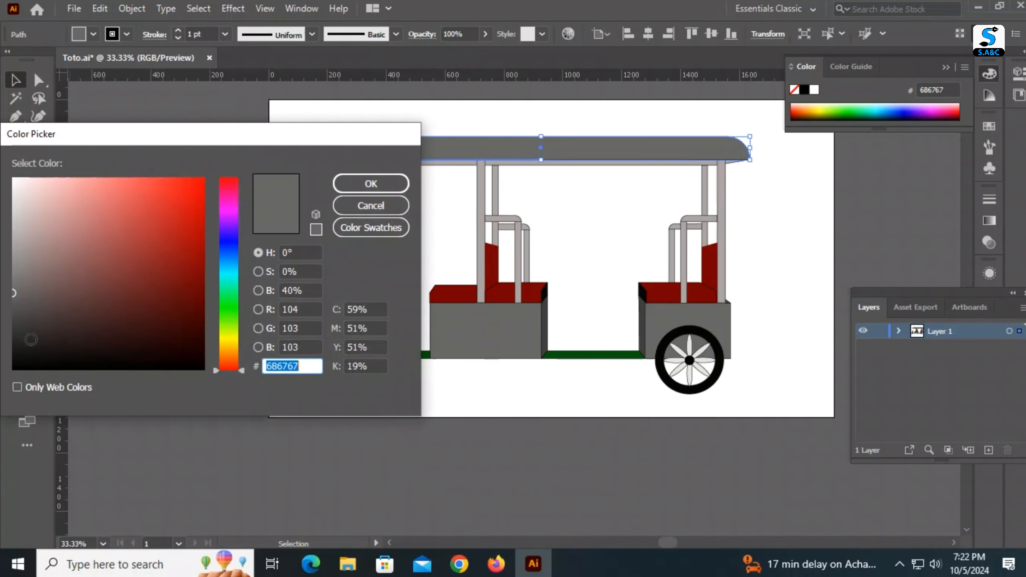
- Set the main roof shape's fill to the bright blue 00DBFF
left_click_drag(215, 361, 220, 266)
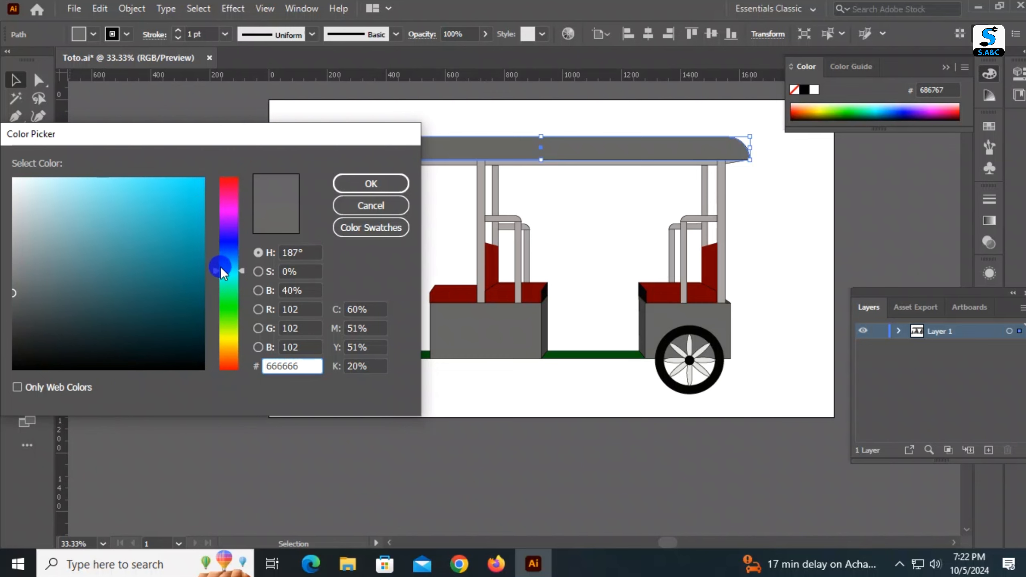
left_click(192, 184)
left_click_drag(192, 184, 205, 177)
left_click_drag(214, 271, 215, 268)
left_click(371, 183)
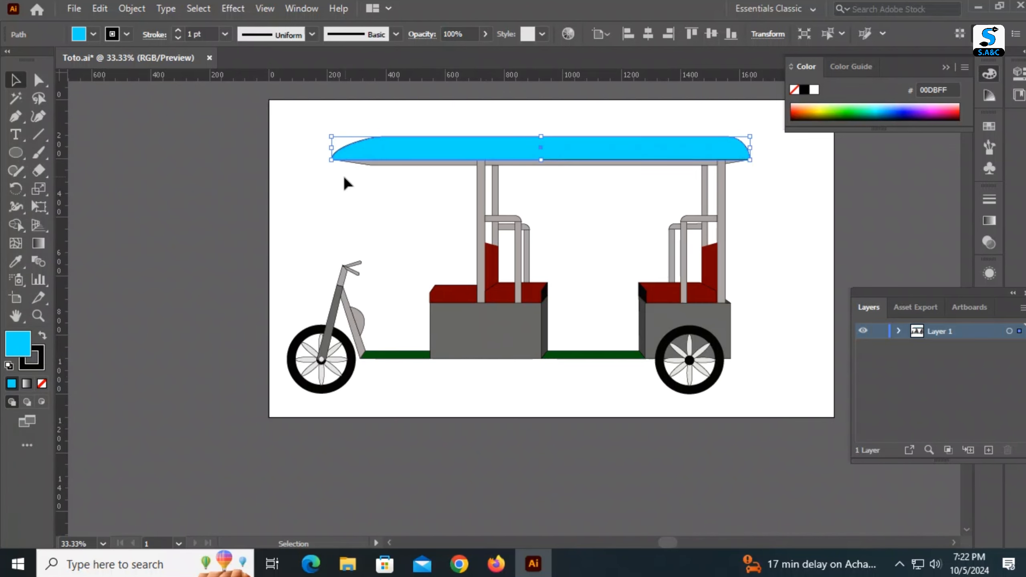
- Fill the thin underside strip of the roof with the roof's blue, darkened to 0EC8DB
left_click(384, 165)
left_click(16, 261)
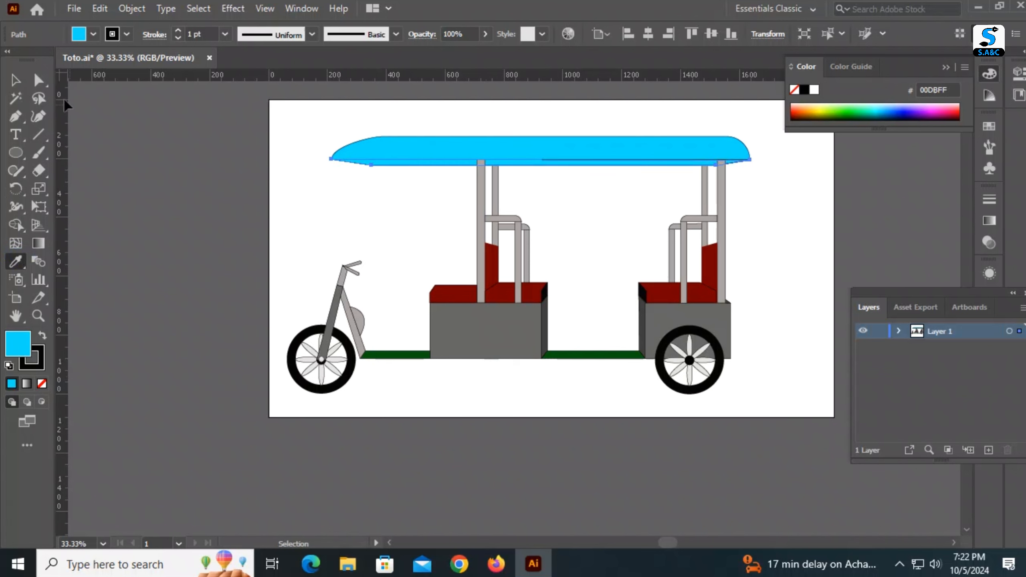
key("v")
double_click(391, 162)
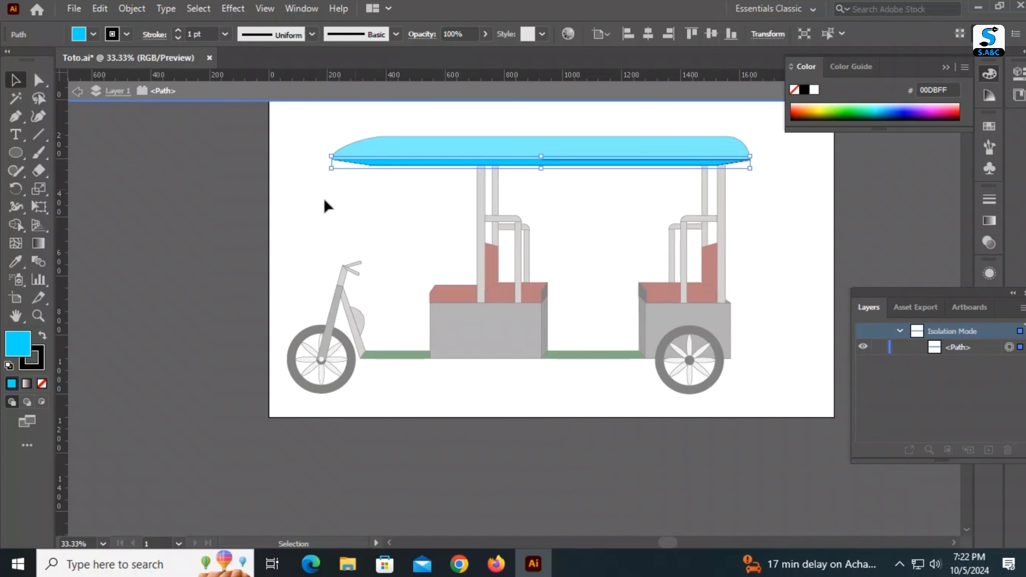
double_click(322, 196)
left_click(396, 165)
double_click(17, 343)
left_click_drag(194, 184, 195, 202)
left_click(370, 183)
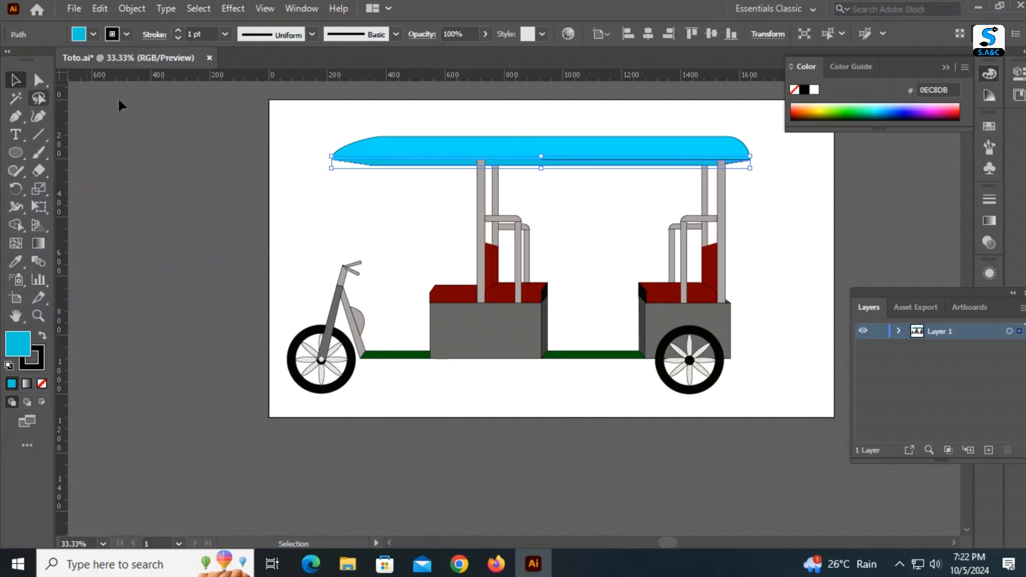
left_click(361, 172)
- Fill the grey front pillars, the outer rear pillar and all the seat handrails together with the yellow FFE600
left_click(479, 229)
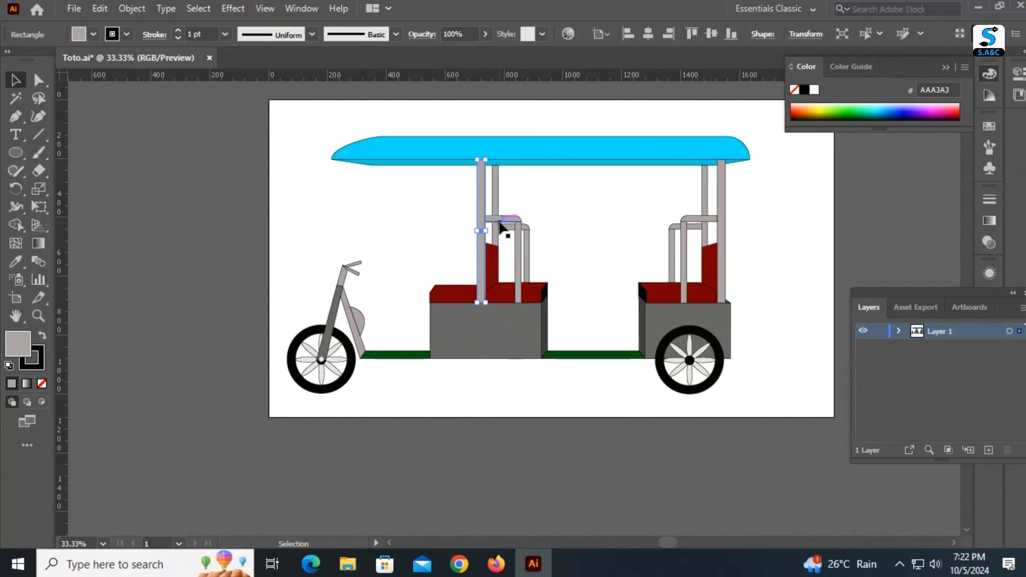
left_click(499, 223, "shift")
left_click(527, 268, "shift")
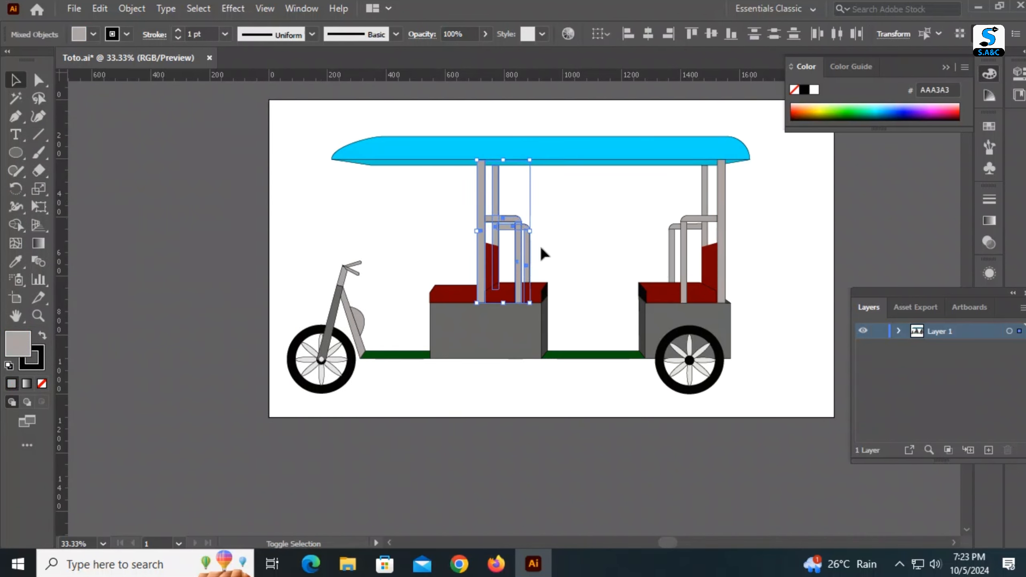
left_click(672, 247, "shift")
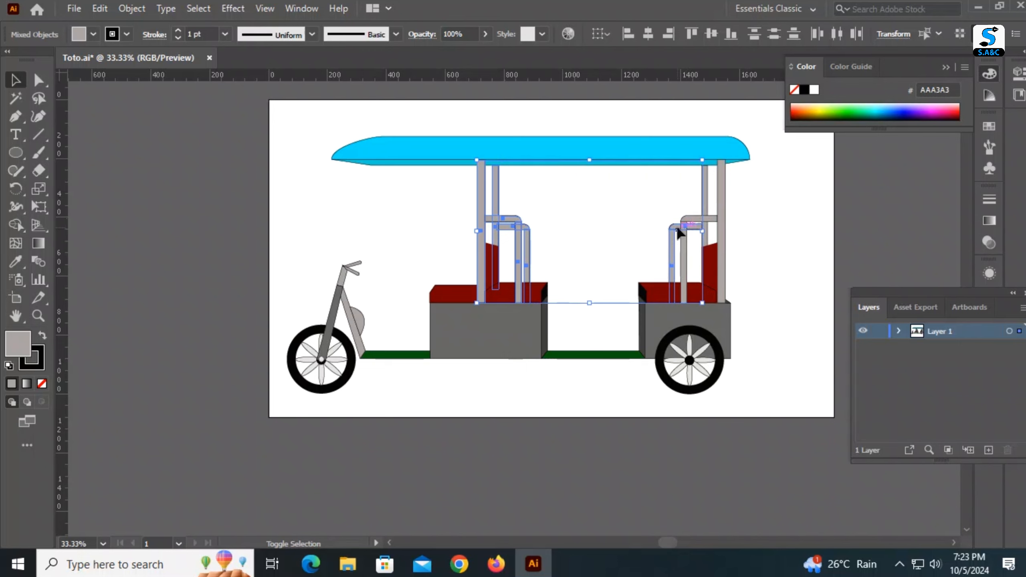
left_click(710, 220, "shift")
left_click(724, 229, "shift")
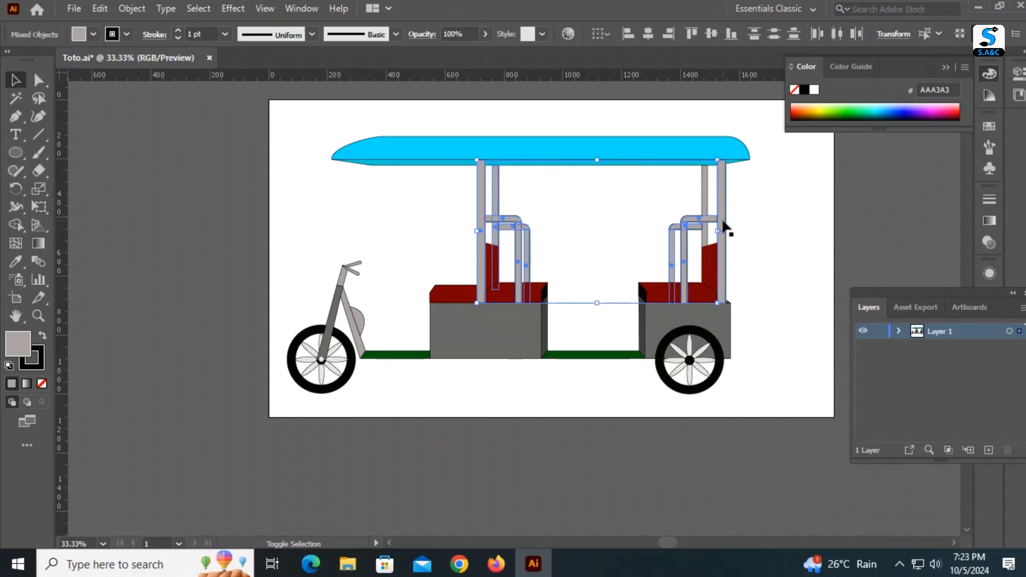
left_click(724, 227, "shift")
left_click(471, 313, "shift")
double_click(17, 343)
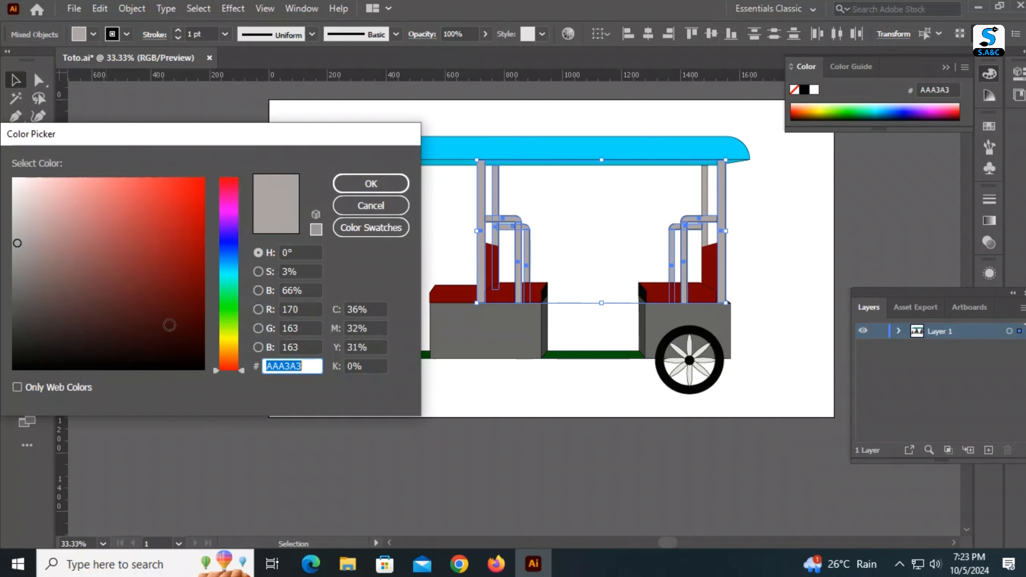
left_click_drag(214, 369, 217, 338)
left_click_drag(193, 203, 204, 176)
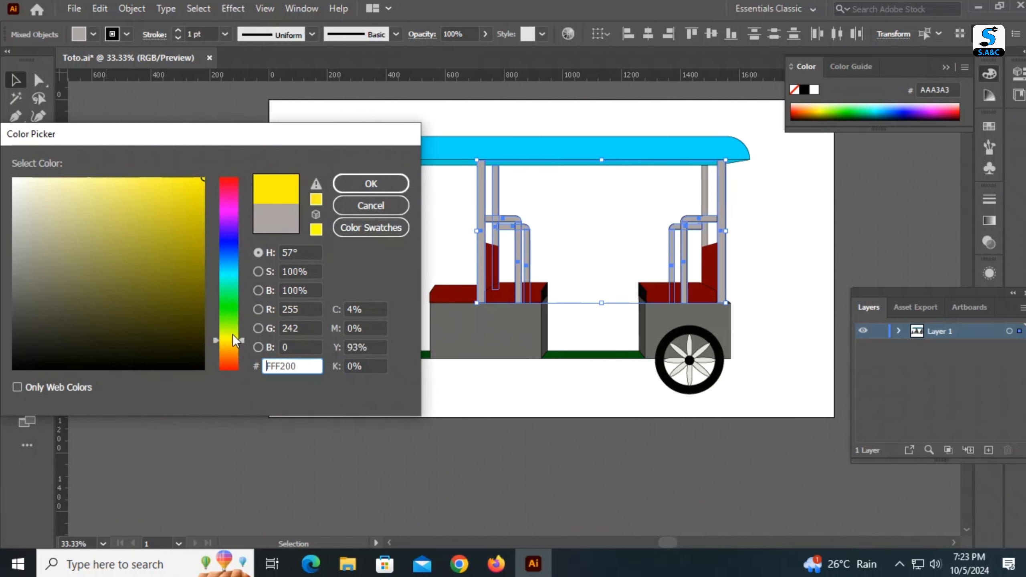
left_click_drag(217, 339, 219, 337)
left_click(374, 185)
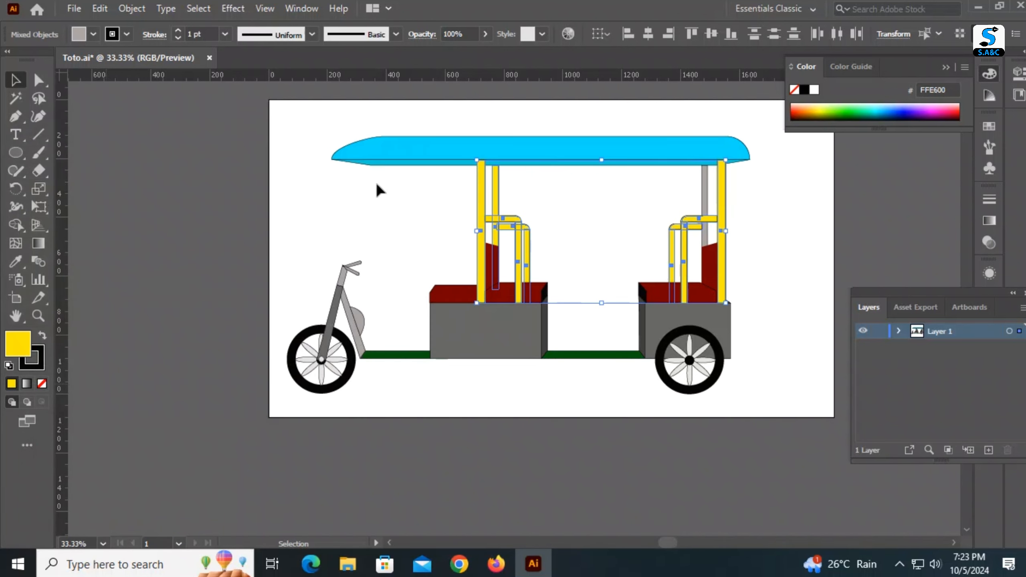
- Match the remaining grey rear pillar to the yellow FFE600 of the front pillar
left_click(705, 194)
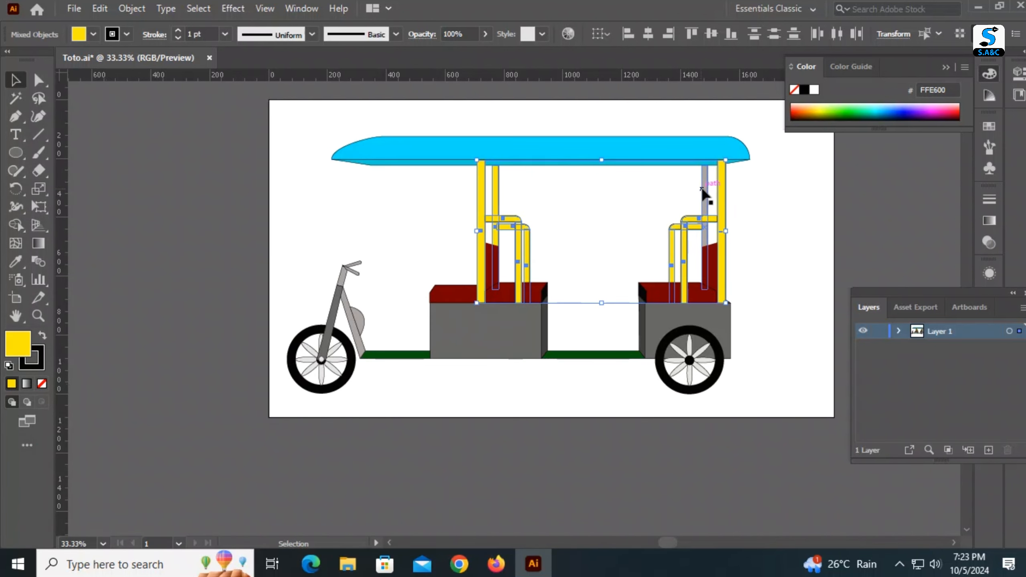
left_click(15, 262)
left_click(477, 194)
key("v")
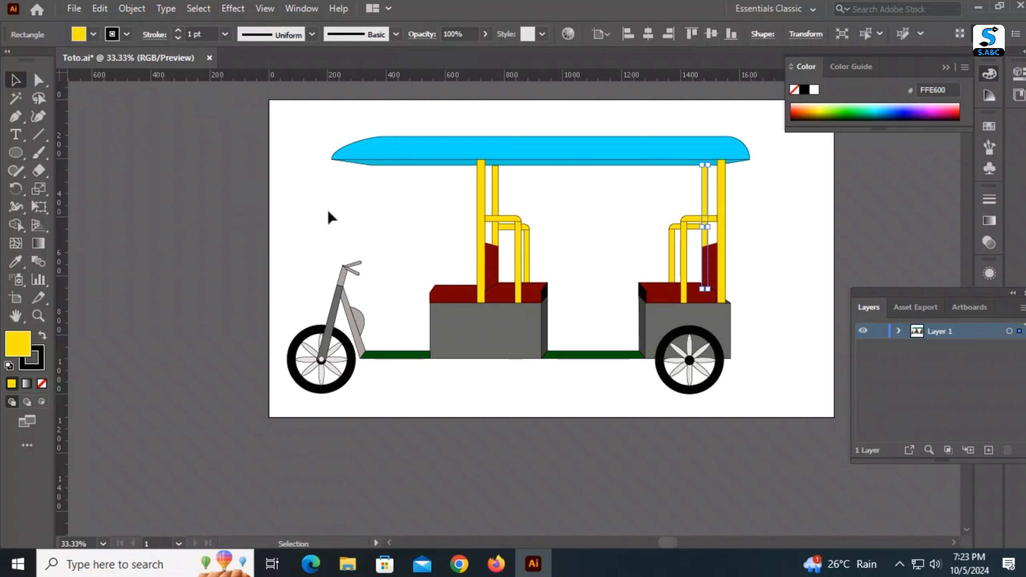
left_click(327, 210)
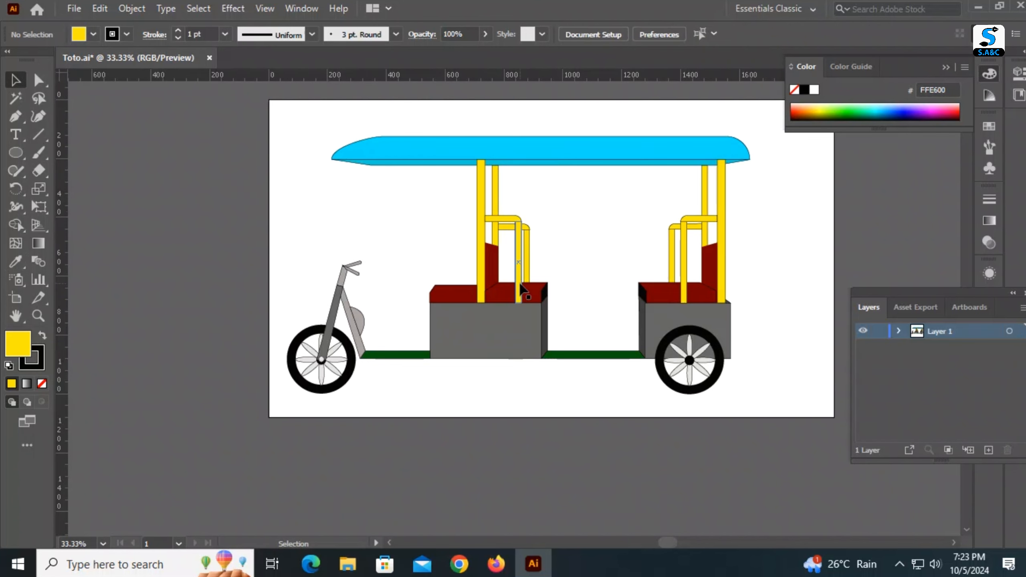
- Give the front fork the pillars' yellow and darken its fill to E0C819
left_click(333, 318)
key("i")
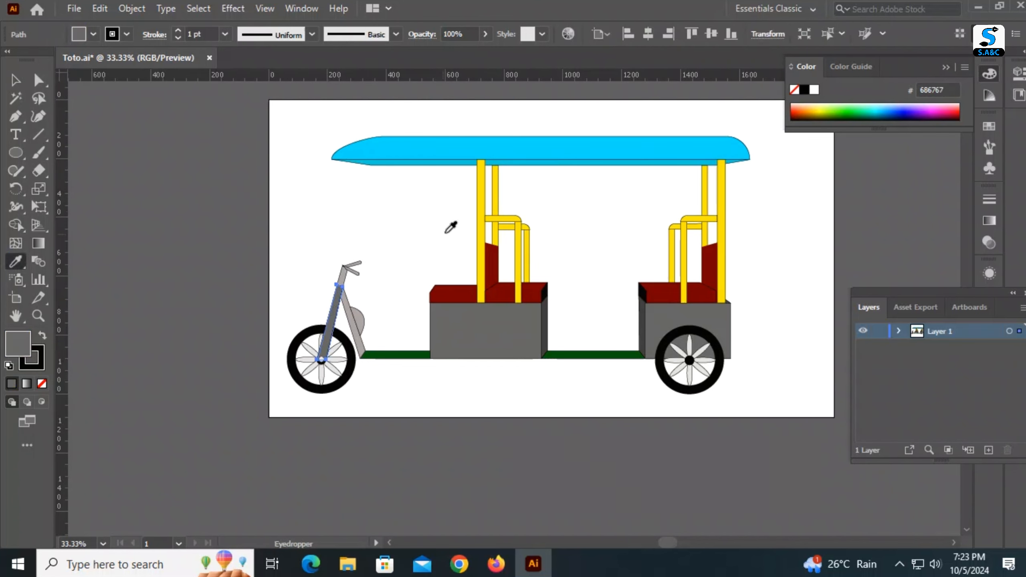
left_click(480, 214)
double_click(20, 343)
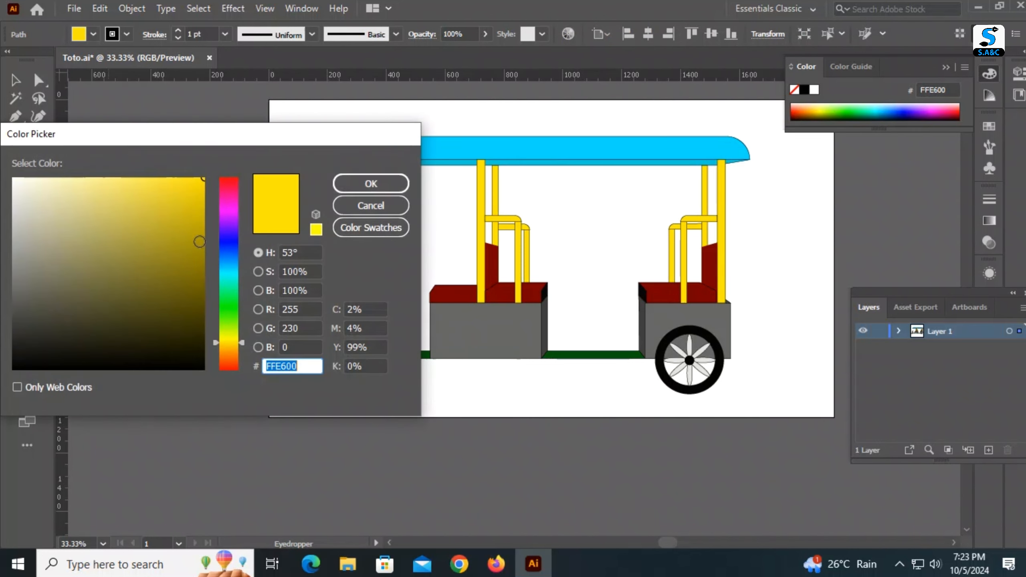
left_click(202, 206)
left_click(200, 191)
left_click(183, 200)
left_click(362, 184)
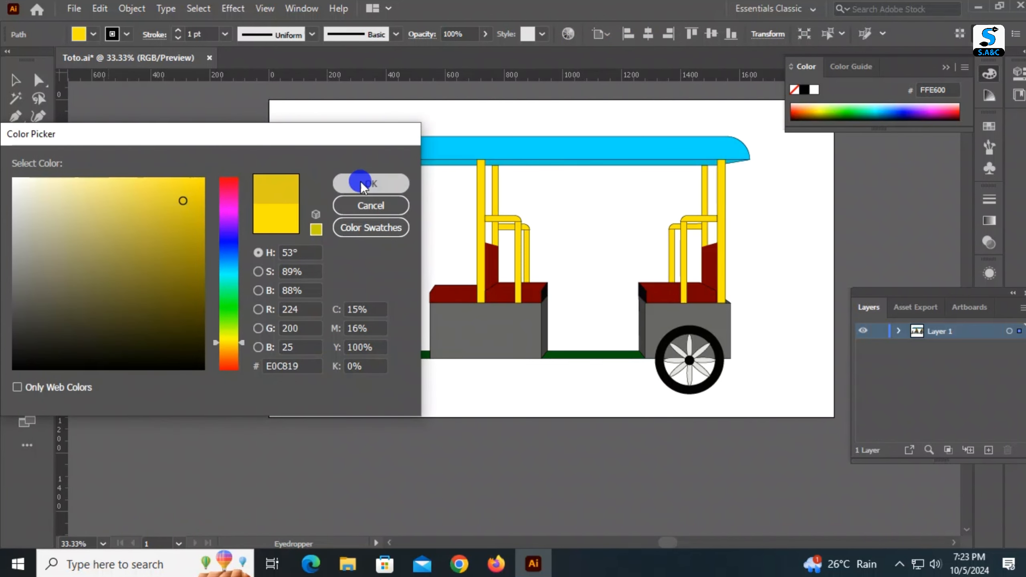
left_click(16, 80)
left_click(170, 170)
- Fill the short upper segment of the steering column with the pillars' yellow FFE600
left_click(342, 277)
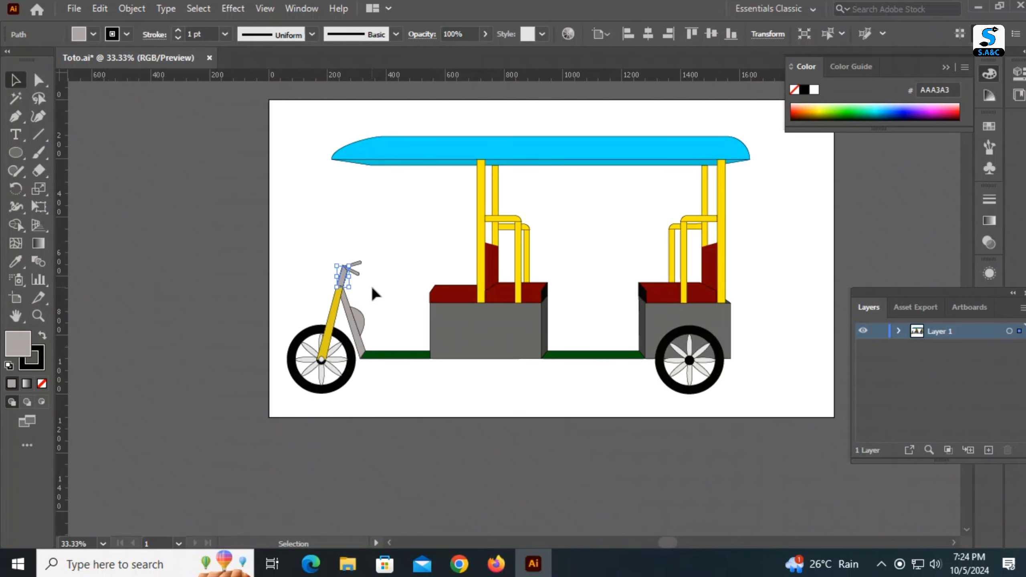
key("i")
left_click(480, 229)
key("v")
left_click(68, 109)
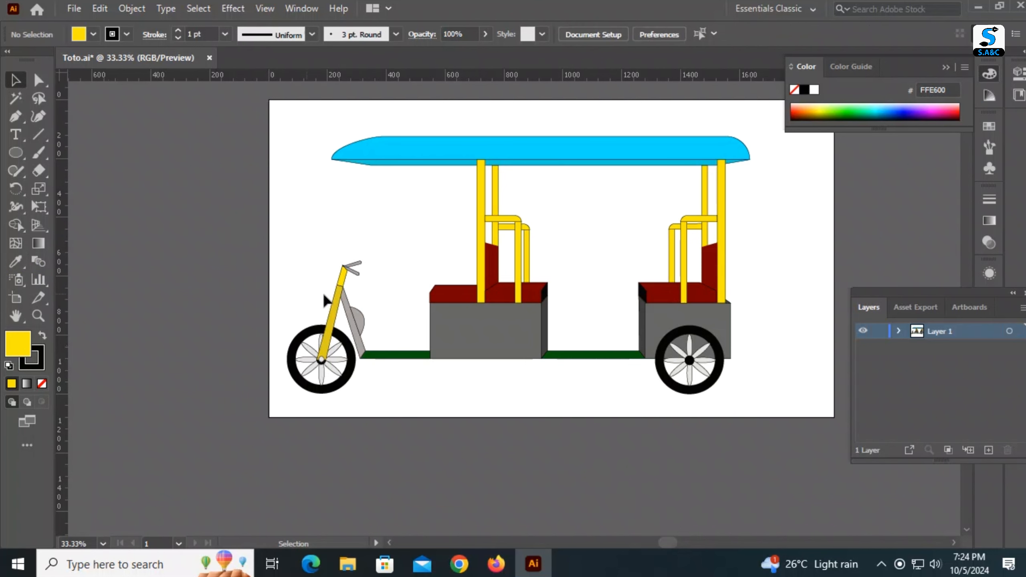
- Draw a narrow yellow upright ellipse in front of the upper steering column and tilt it parallel to the column
key("l")
left_click_drag(356, 291, 366, 309)
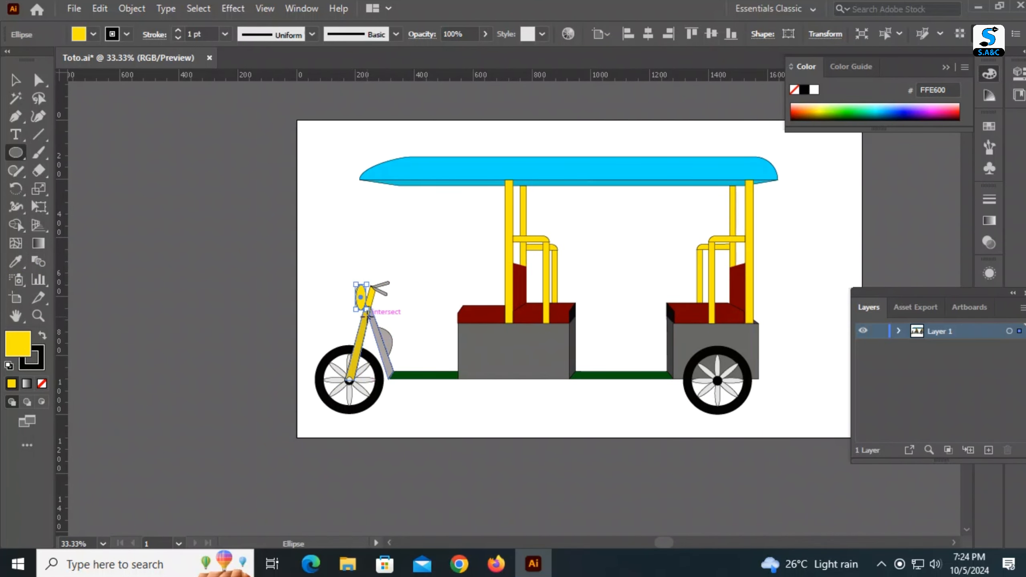
key("ctrl+=")
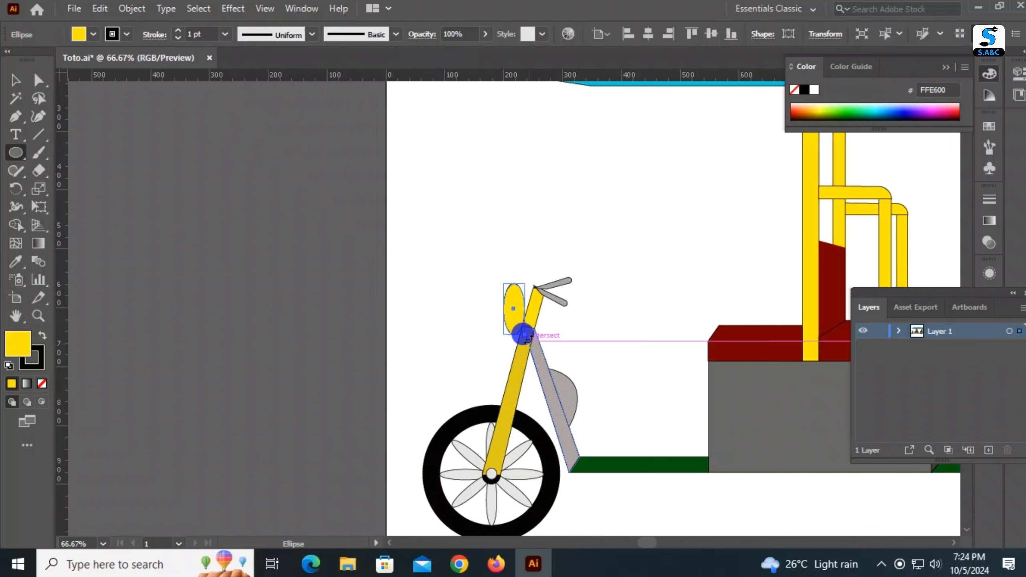
left_click_drag(522, 332, 518, 345)
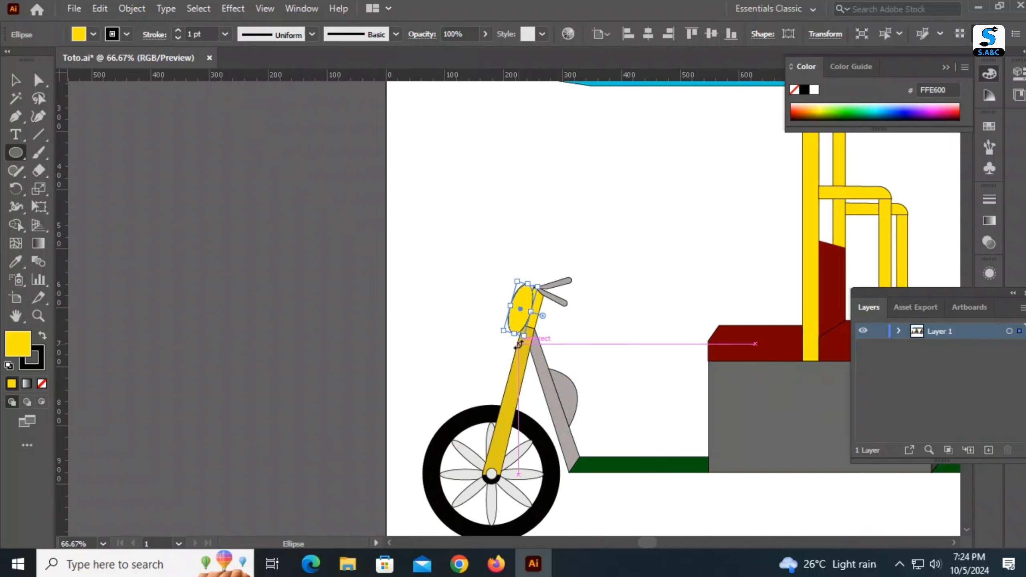
- Narrow the tilted yellow ellipse beside the steering column and fill it with the leg panel's grey AAA3A3
left_click_drag(508, 307, 519, 308)
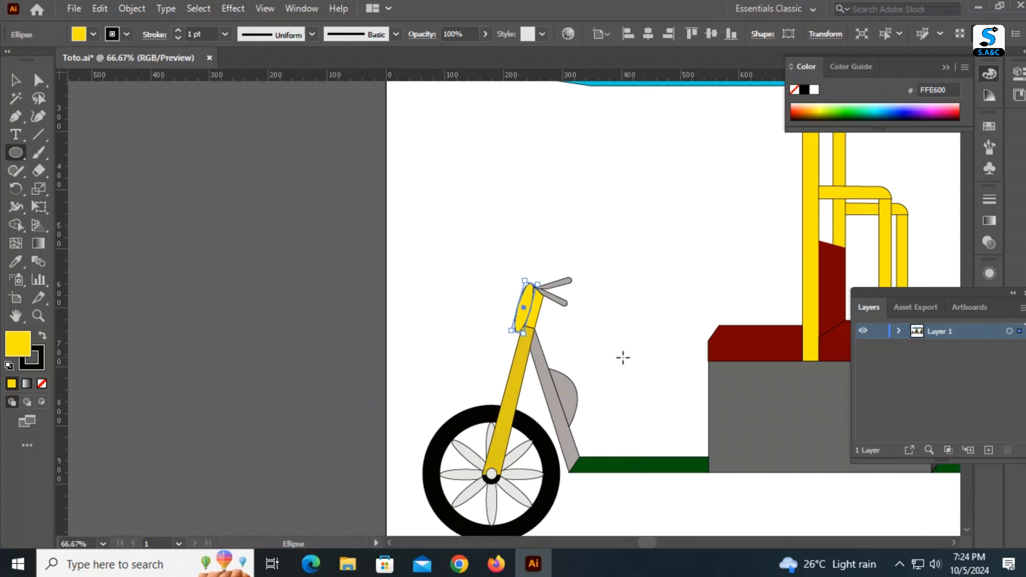
left_click(15, 261)
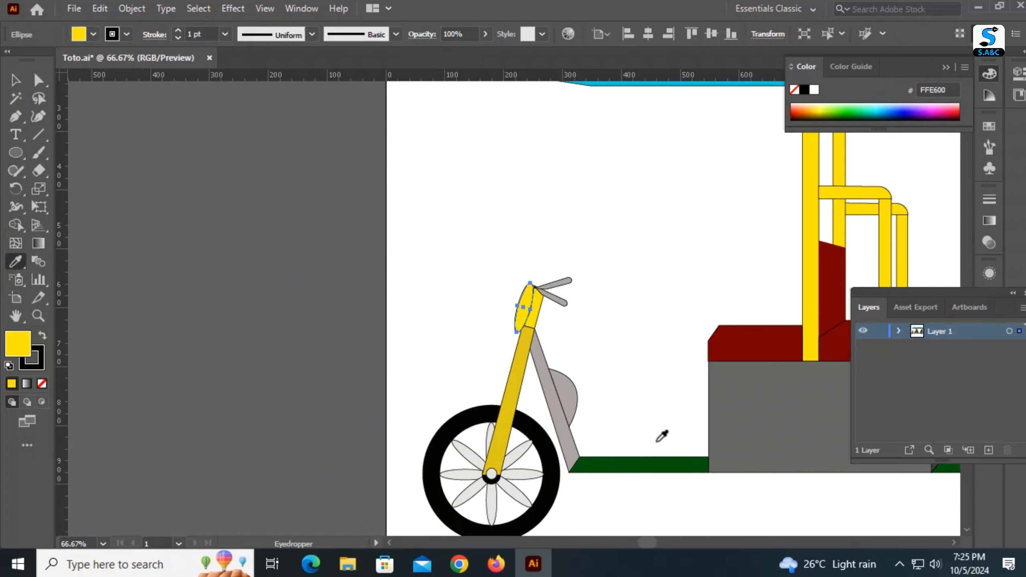
left_click(563, 404)
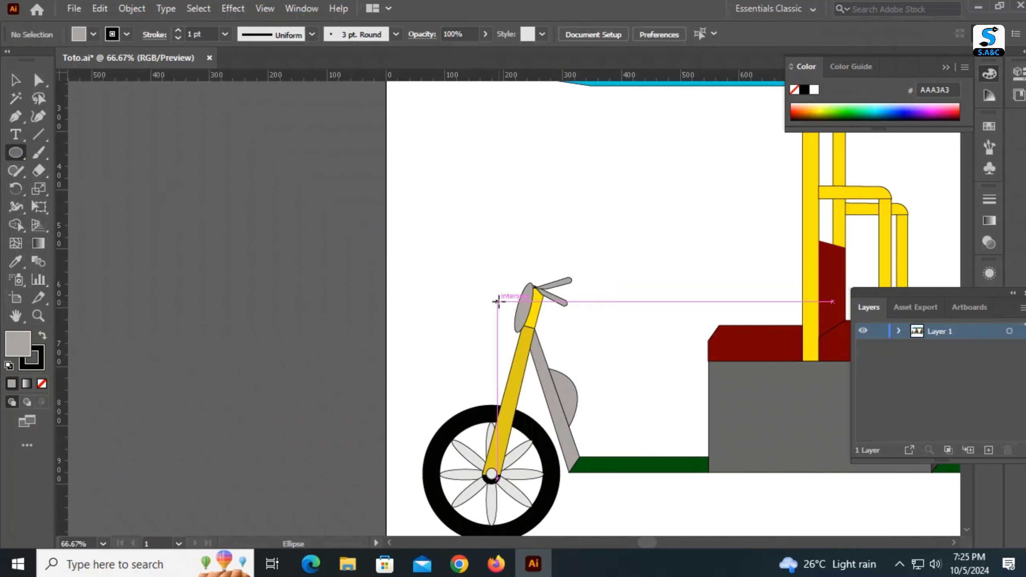
- Draw a closed curved lens shape about 16 px wide and 53 px high at the front edge of the grey ellipse
left_click(16, 117)
left_click(514, 320)
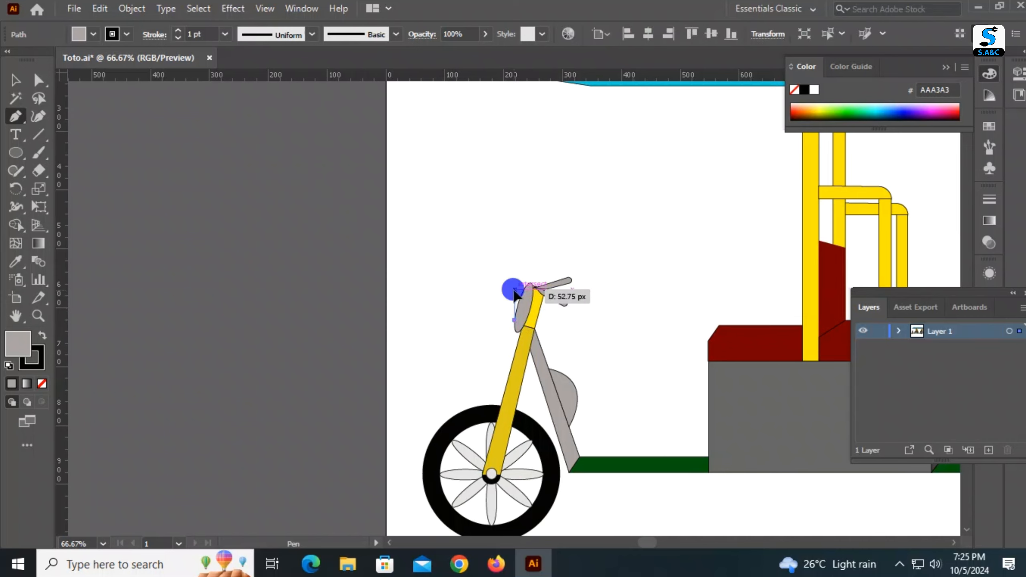
left_click(513, 289)
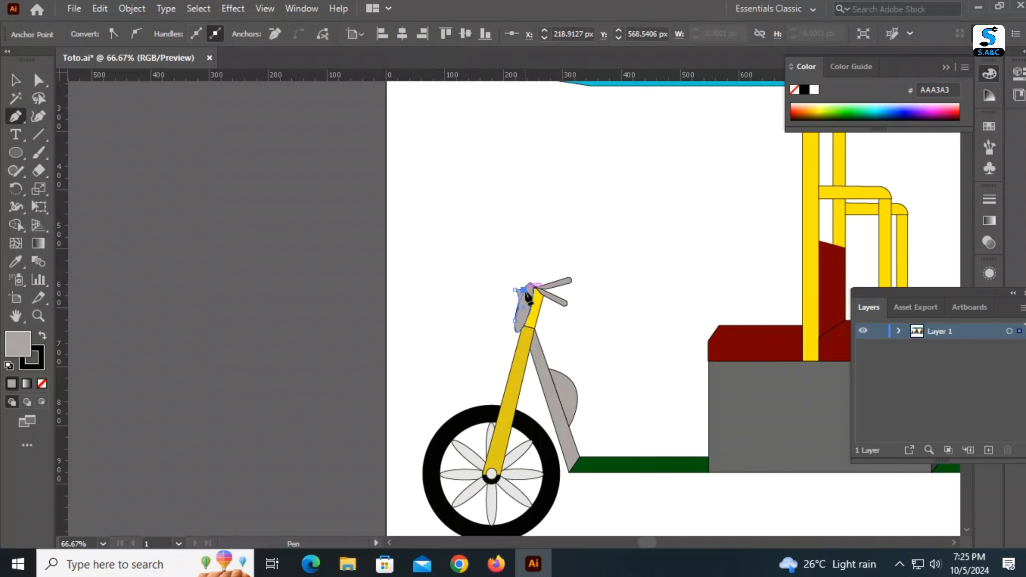
left_click(523, 289)
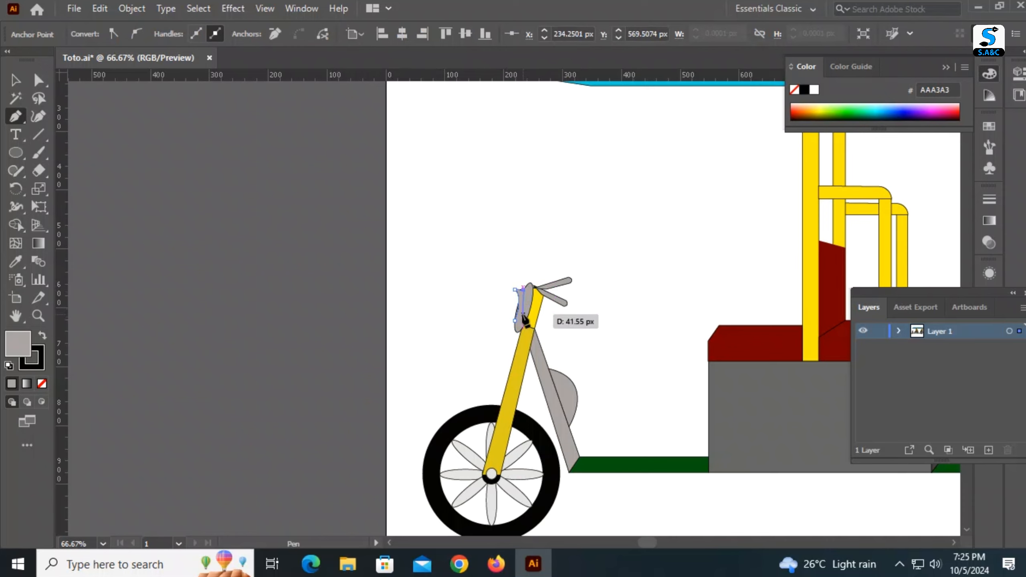
left_click(519, 290)
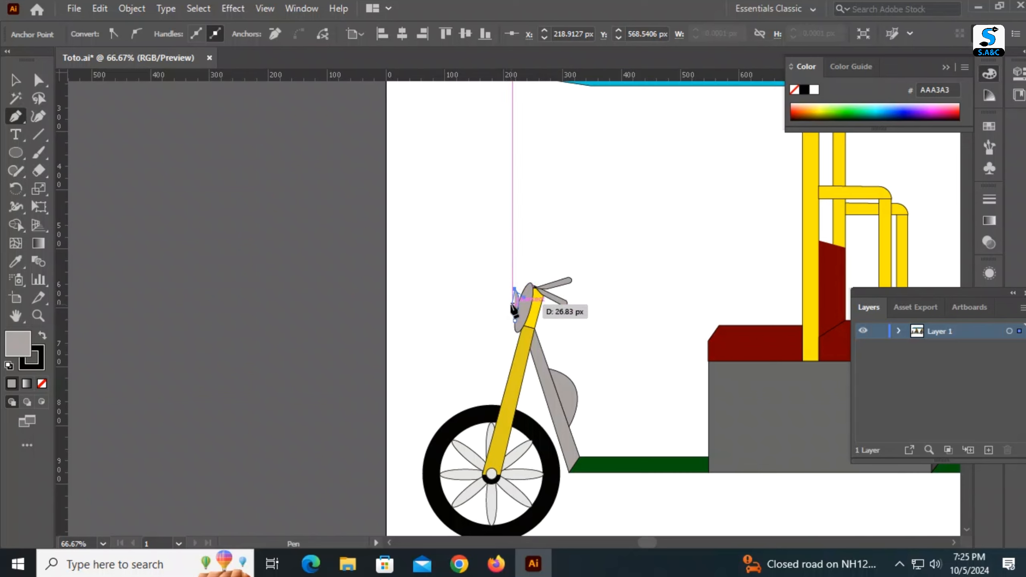
left_click_drag(515, 321, 523, 332)
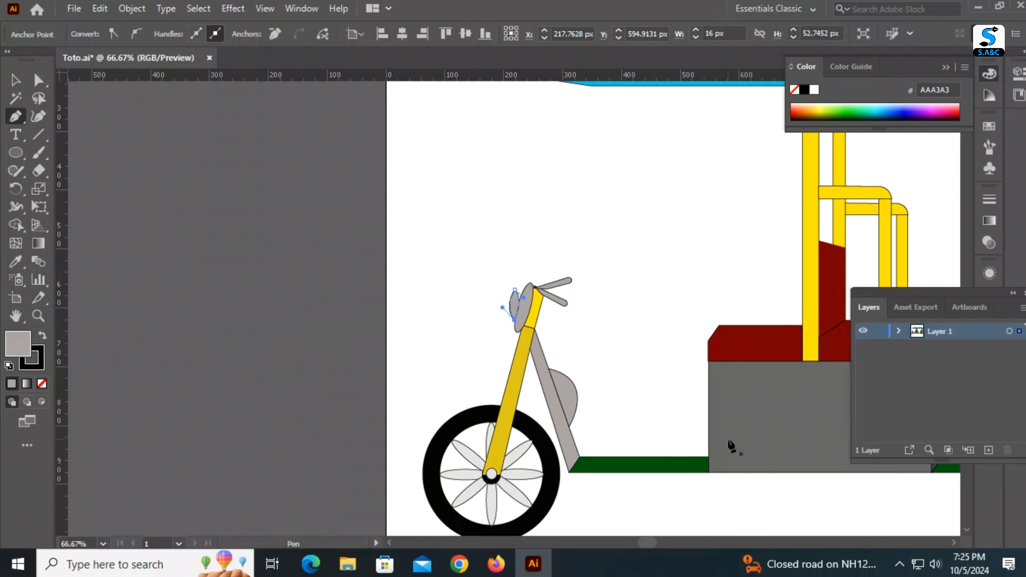
- Lighten the lens shape's fill to D8D2D2 and further to the near-white F7F0F0
double_click(18, 344)
left_click(13, 202)
left_click(346, 182)
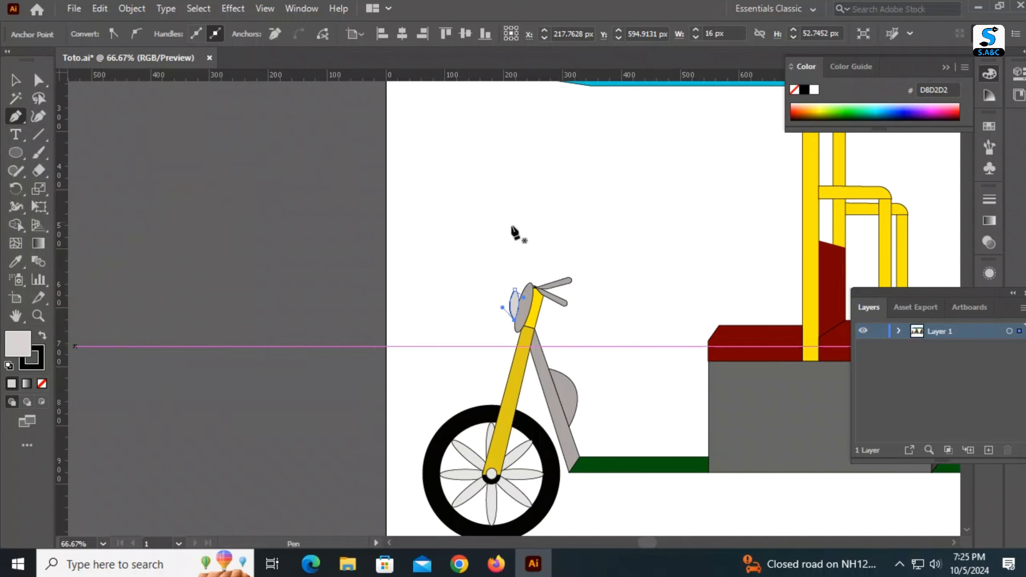
double_click(18, 343)
left_click(14, 180)
left_click(356, 182)
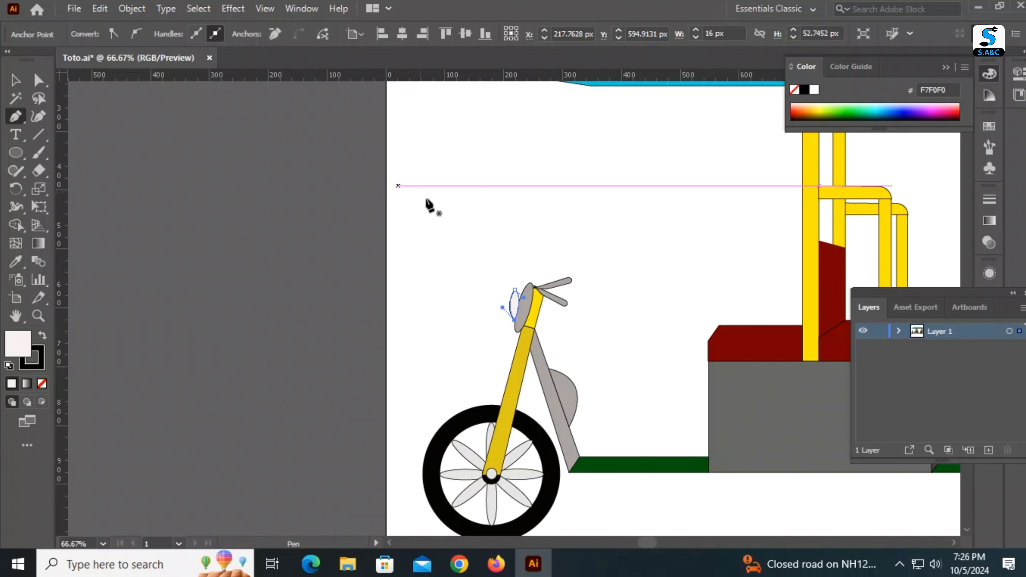
- Move the near-white lens forward so that a small gap separates it from the grey ellipse
left_click(16, 80)
left_click(737, 170)
left_click(515, 305)
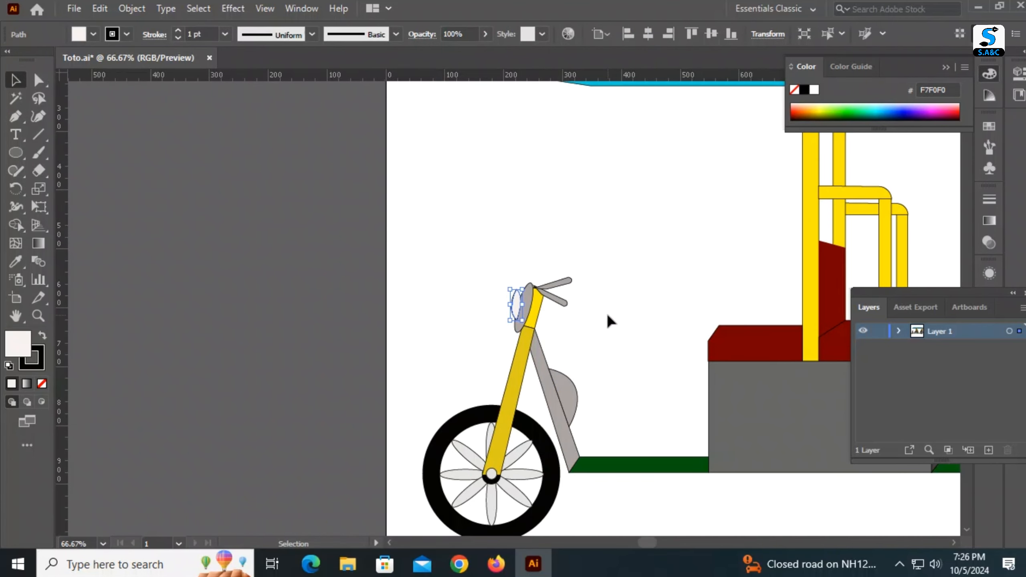
left_click(625, 258)
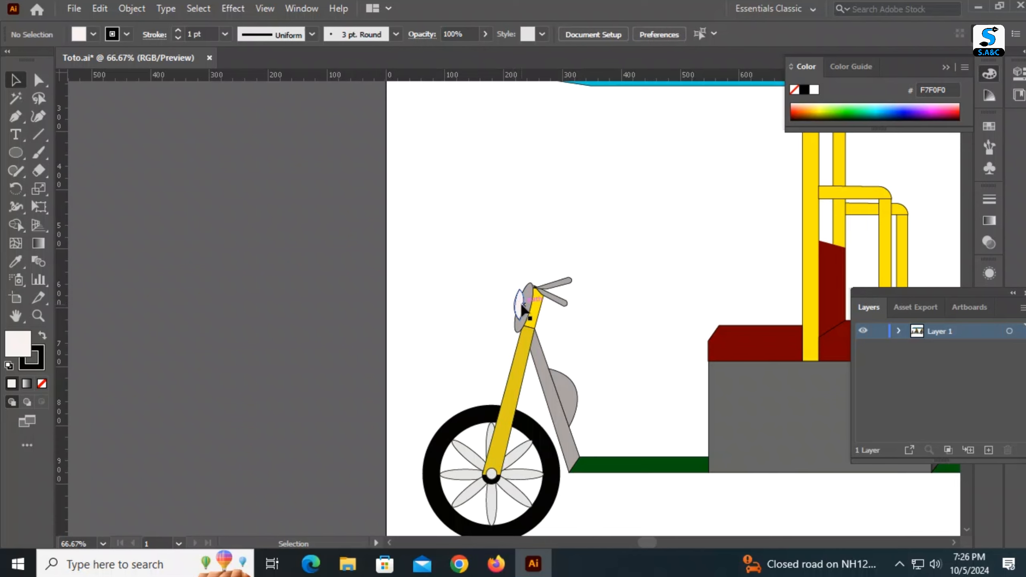
left_click_drag(518, 306, 508, 308)
left_click(646, 285)
left_click(508, 308)
left_click(624, 334)
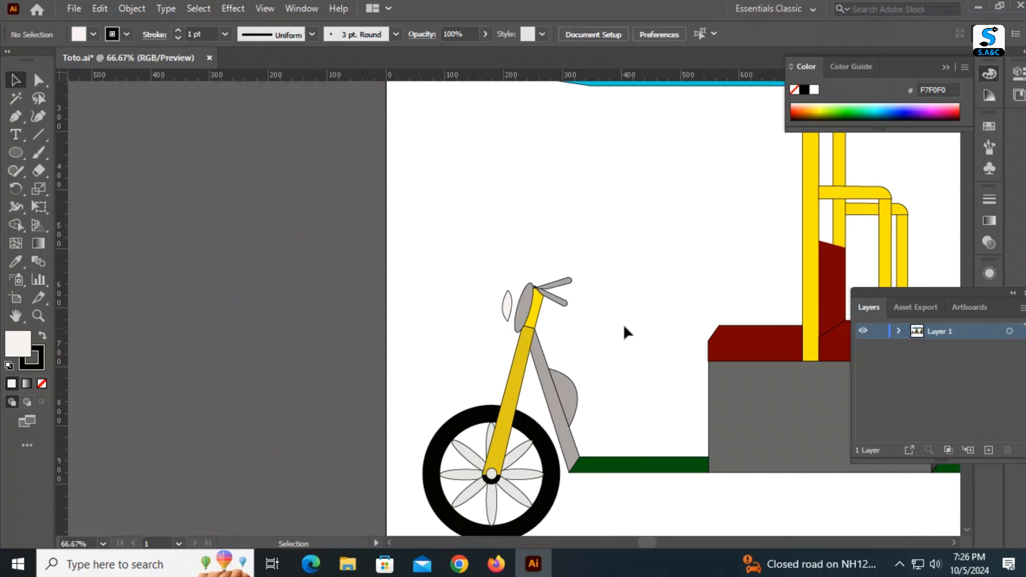
- Draw the near-white headlight housing as a closed path bridging the gap between the lens and the grey ellipse
left_click(15, 116)
left_click(508, 290)
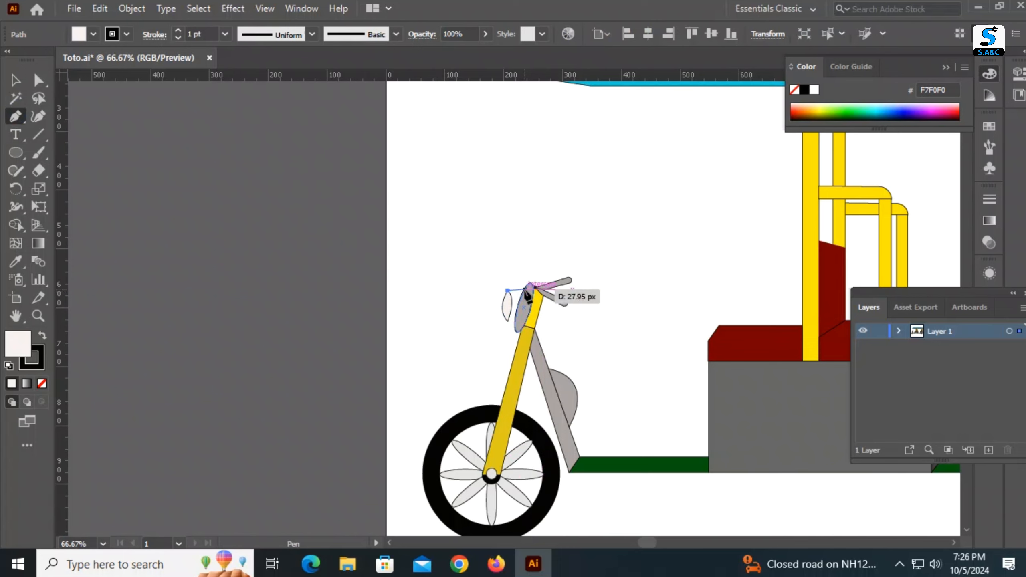
left_click(523, 290)
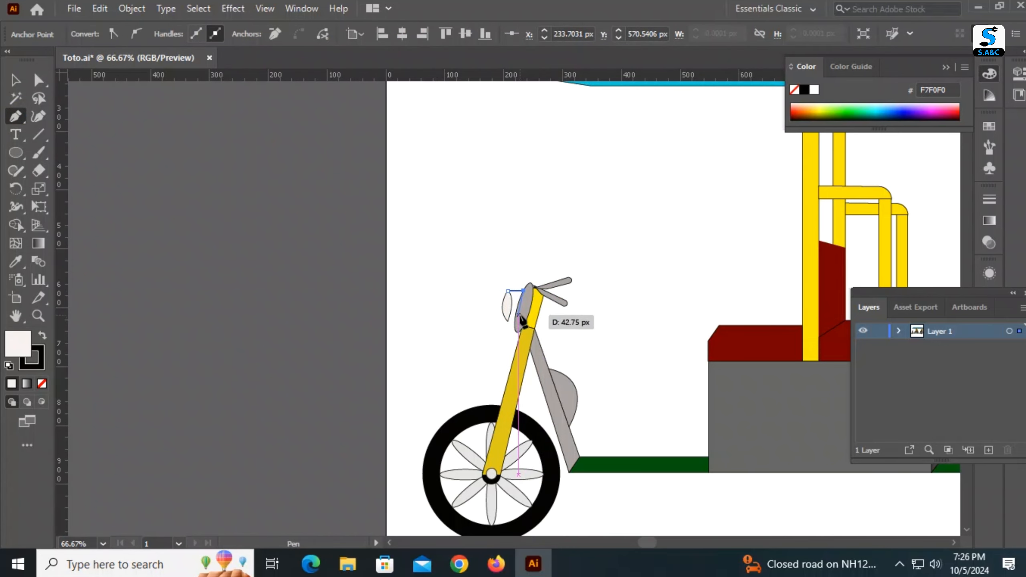
left_click(522, 318)
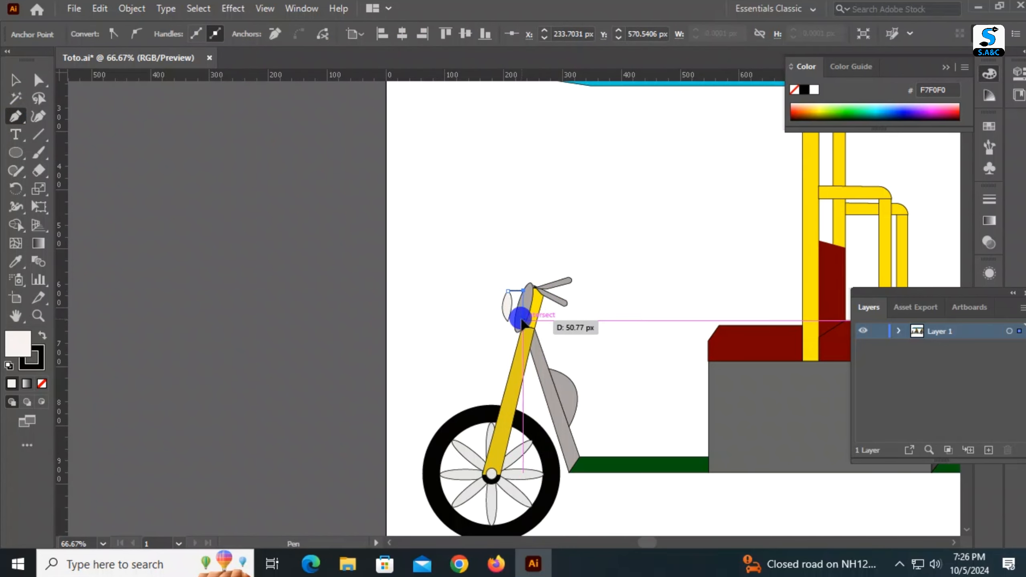
left_click(508, 319)
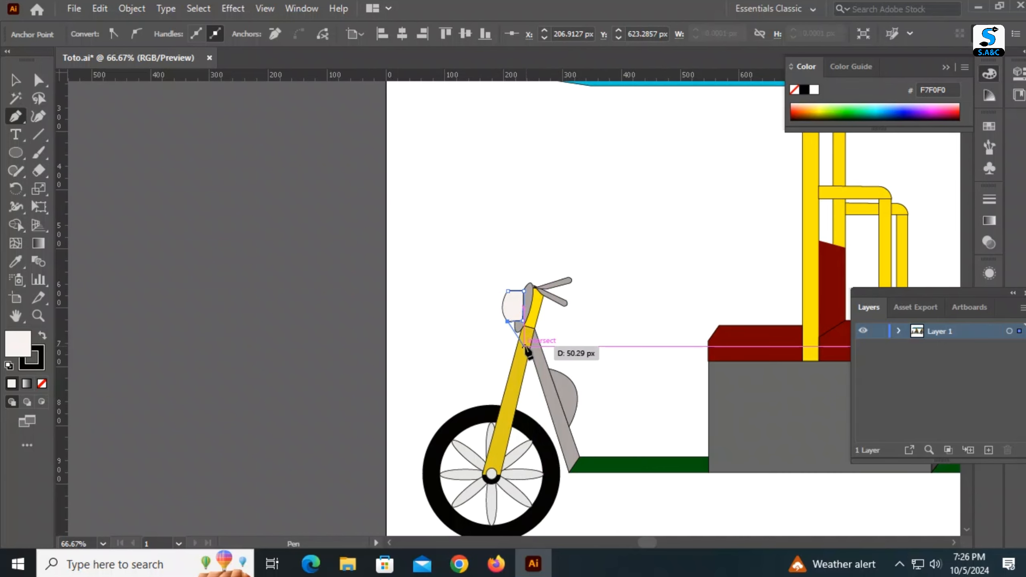
left_click(500, 276)
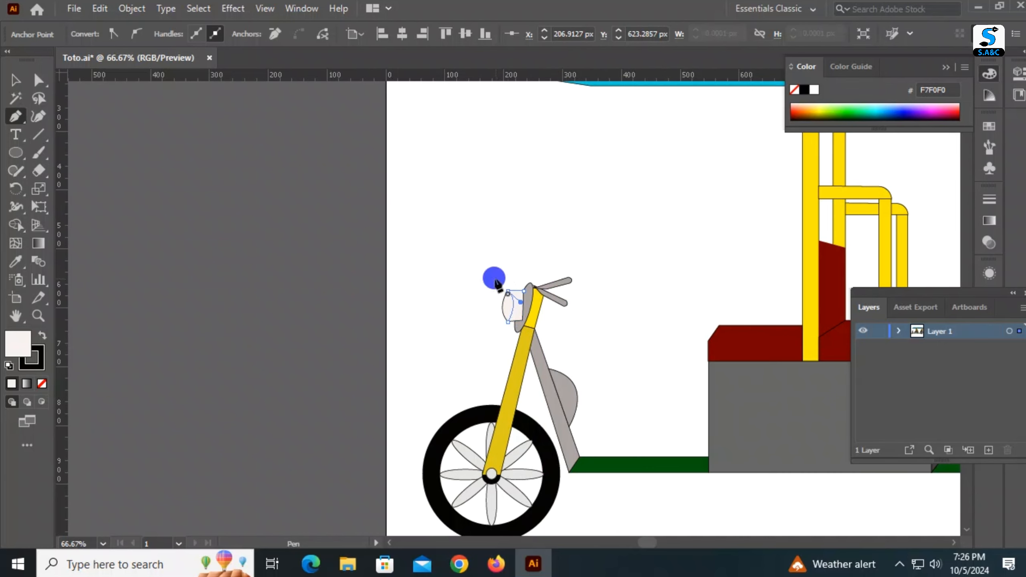
key("v")
left_click(274, 200)
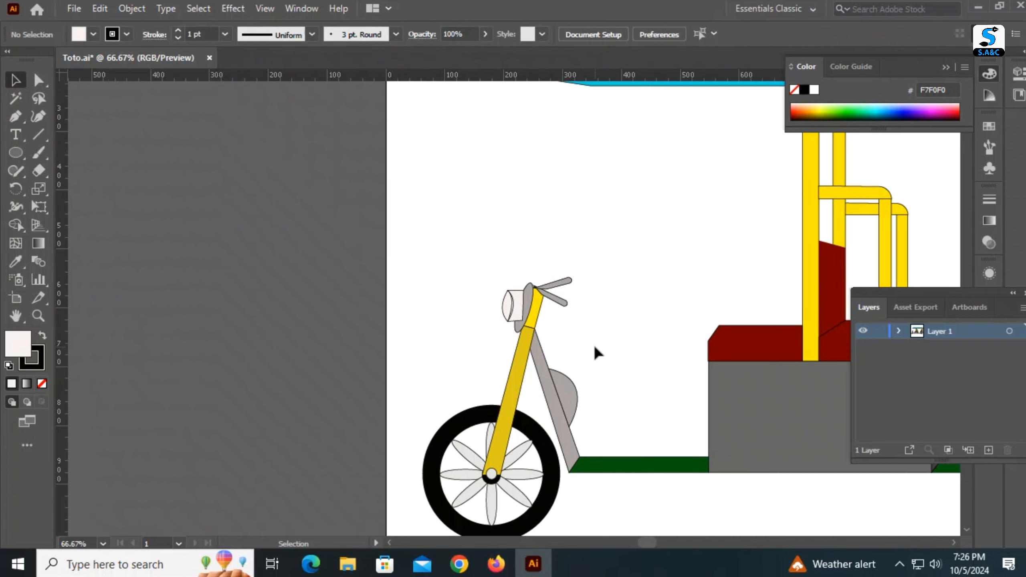
- Draw a flat near-white ellipse above the handlebar and rotate it slightly so it rests on top of the steering column
left_click_drag(719, 252, 600, 220)
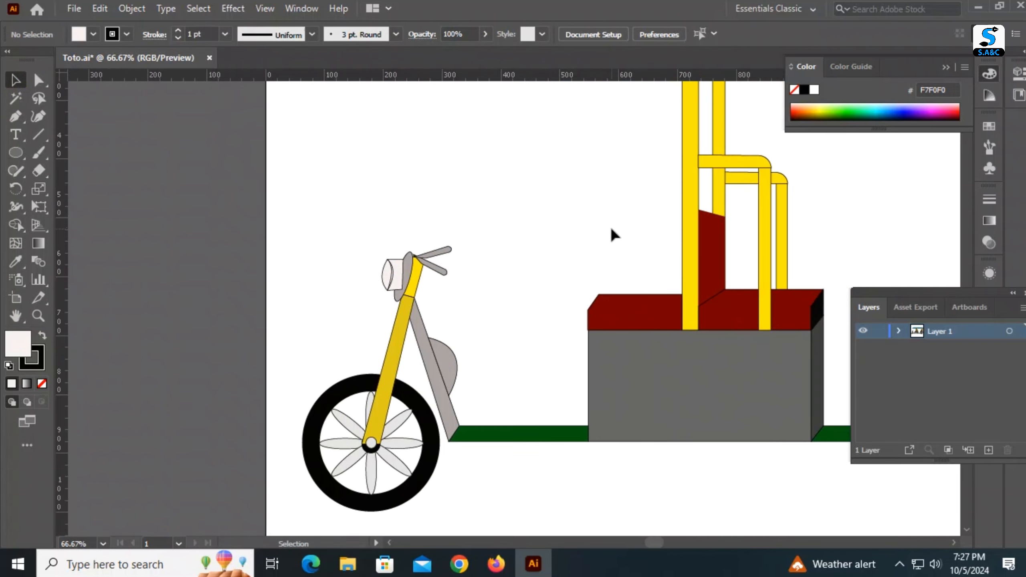
left_click_drag(527, 235, 597, 257)
left_click(16, 153)
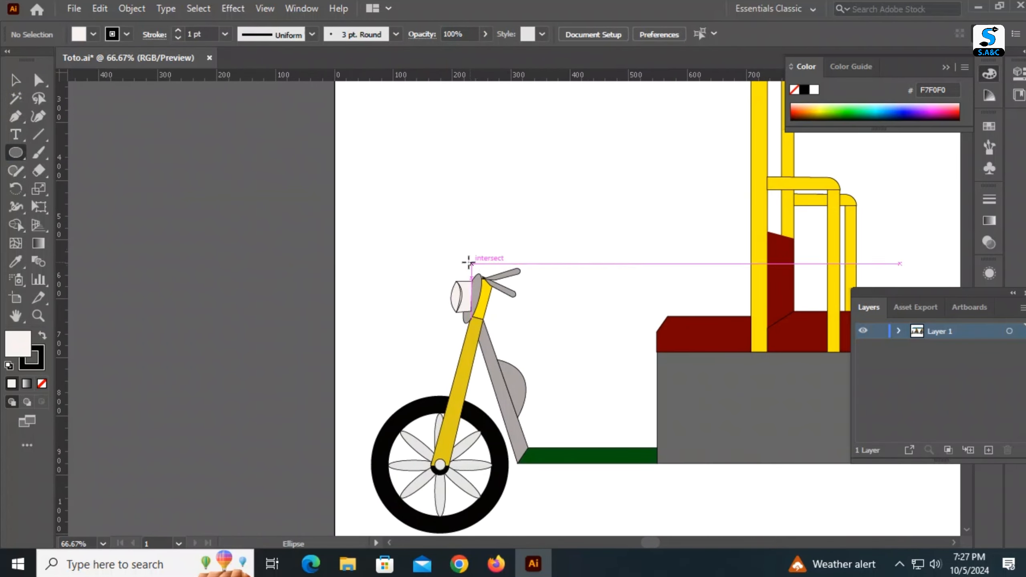
left_click_drag(467, 259, 503, 270)
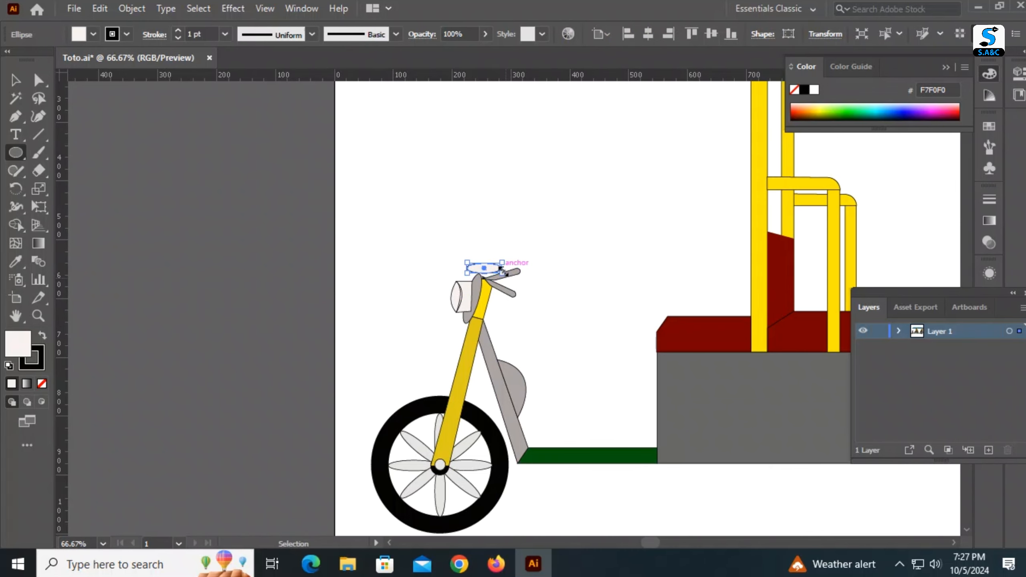
key("ctrl+=")
left_click(18, 85)
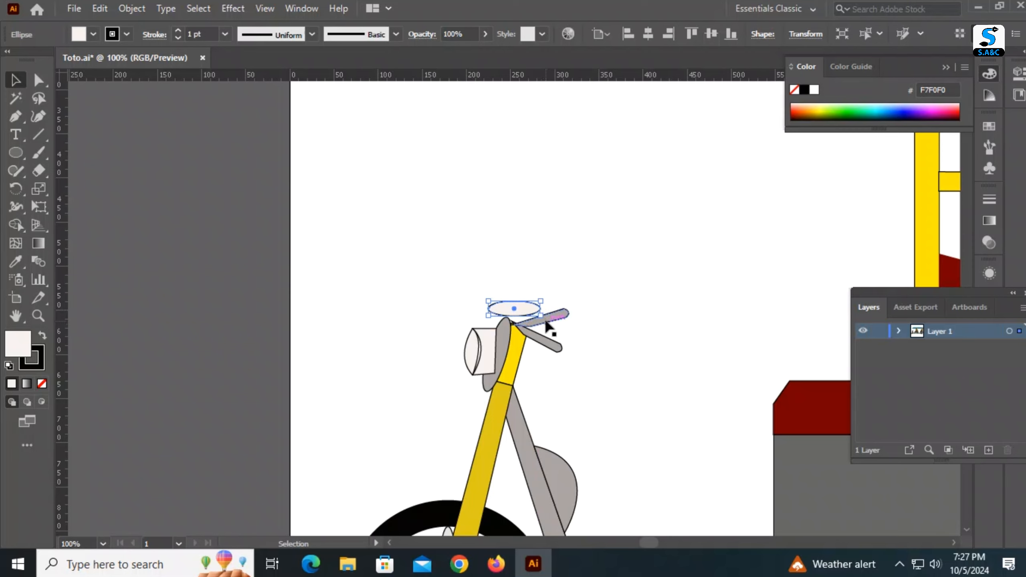
left_click(15, 188)
left_click_drag(541, 309, 537, 317)
left_click(15, 81)
left_click(717, 318)
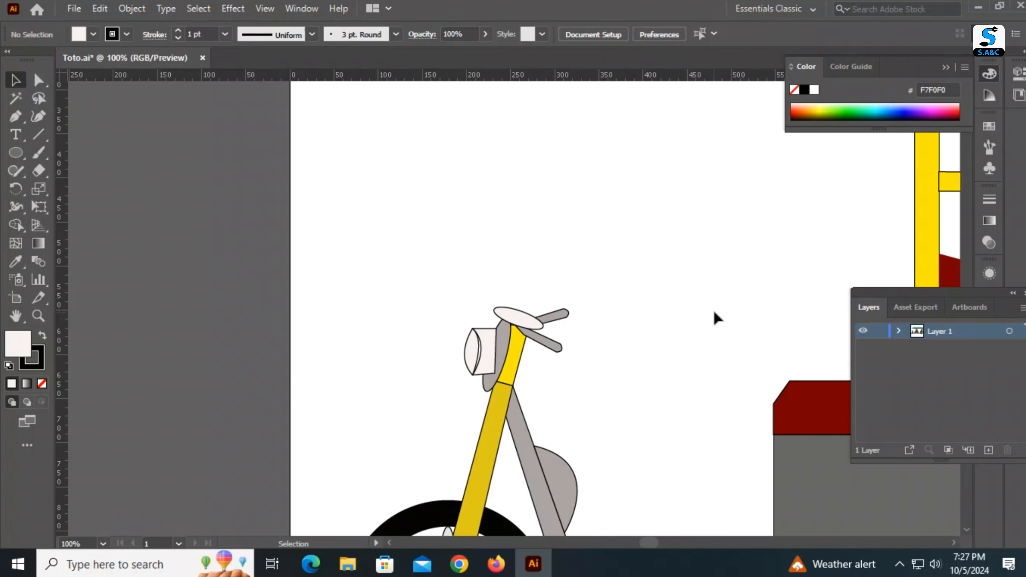
- Draw a half-round tail light bulging outward from the rear edge of the back seat box
key("ctrl+minus")
key("ctrl+minus")
key("ctrl+minus")
left_click_drag(613, 276, 474, 280)
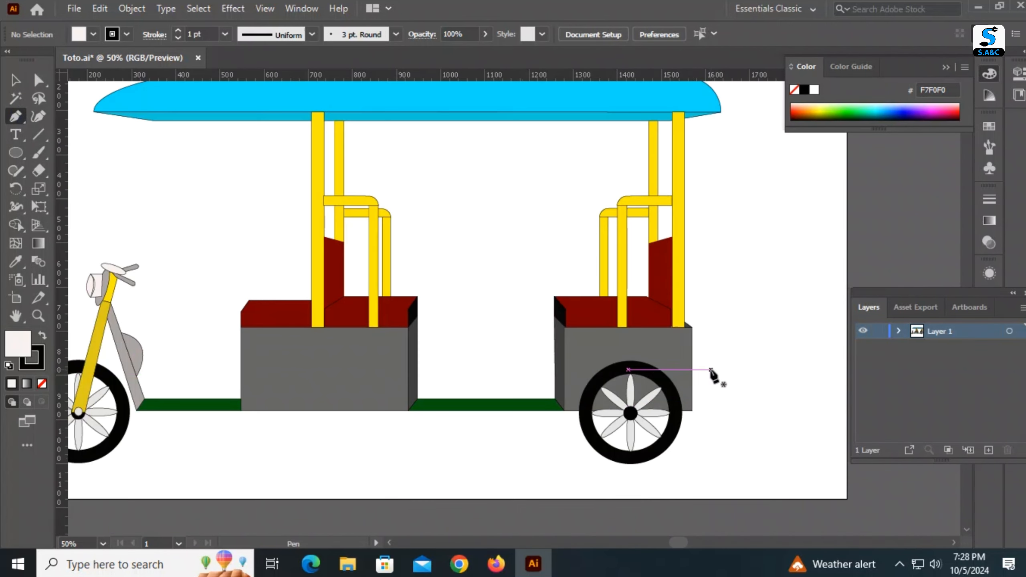
left_click(692, 357)
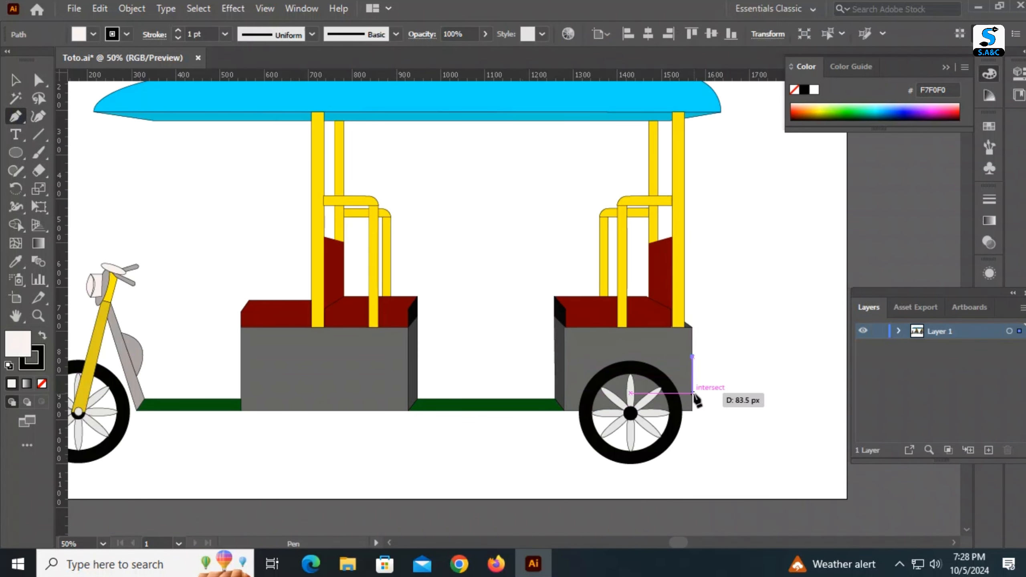
left_click(693, 393)
left_click_drag(693, 393, 670, 414)
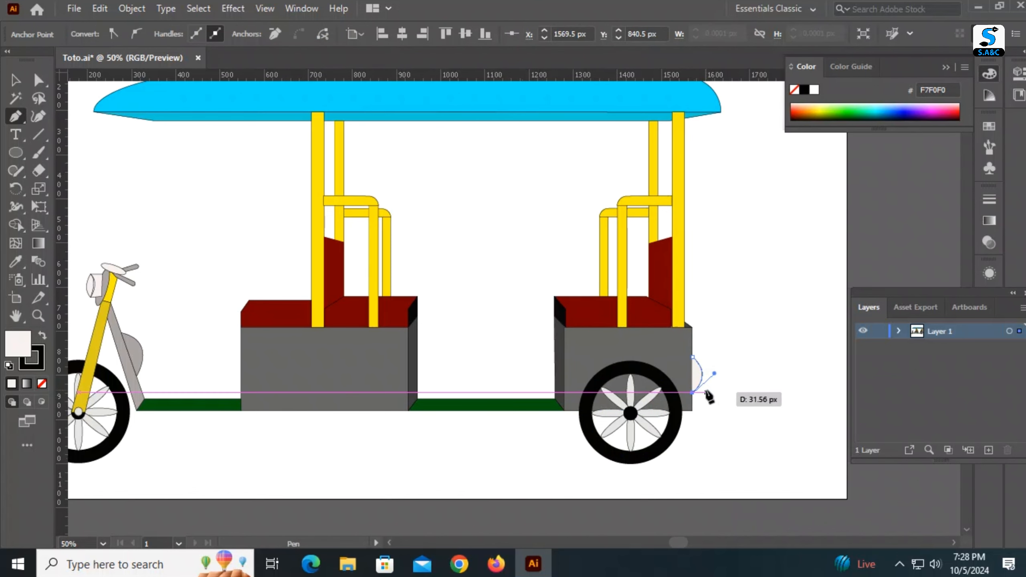
- Fill the half-round tail light with the bright red FF002B
left_click(15, 80)
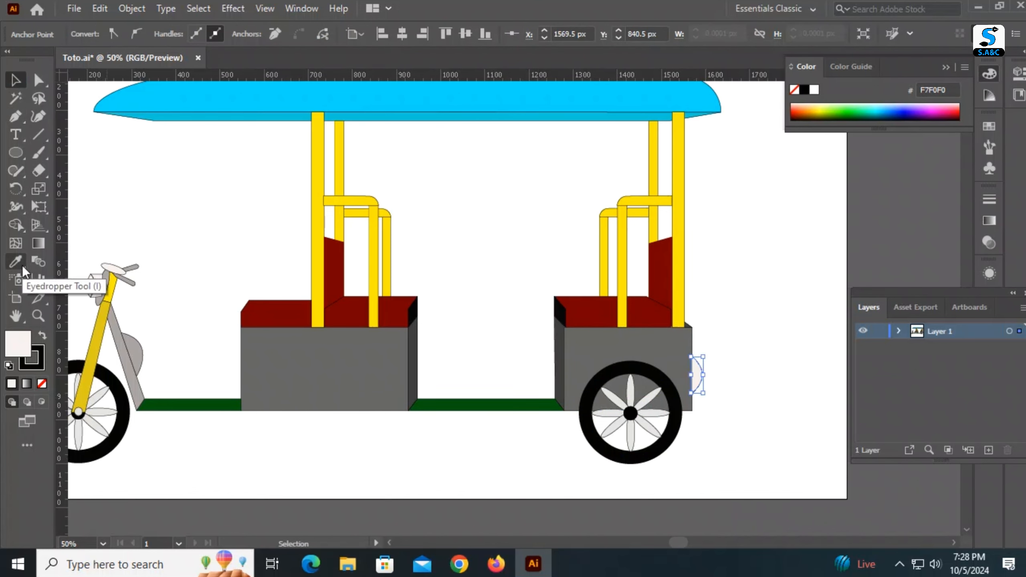
double_click(18, 343)
left_click_drag(120, 196, 199, 167)
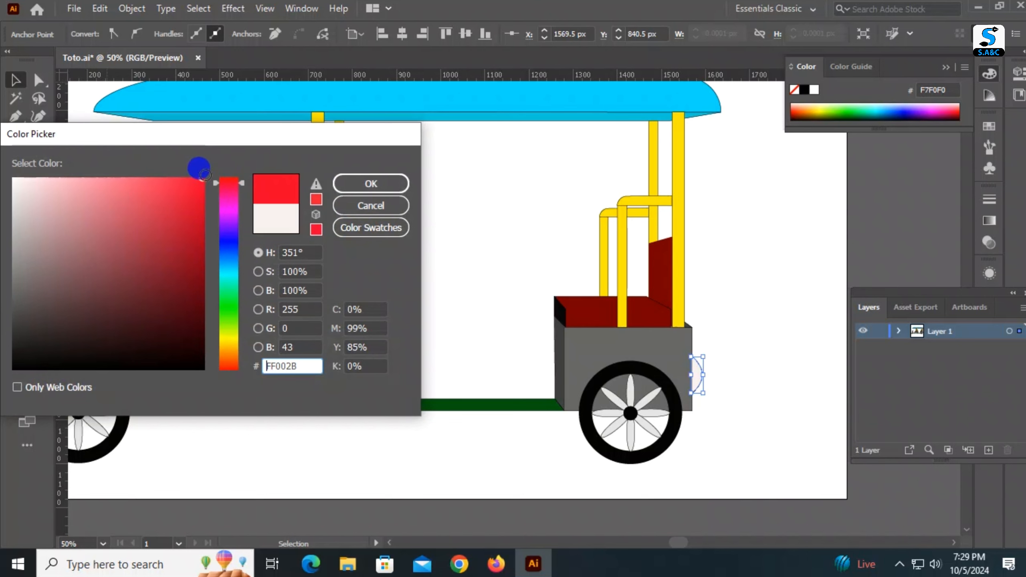
left_click(350, 183)
left_click(796, 318)
- Draw a tall, narrow curved bulge on the outer edge of the rear pillar above the seat and fill it black
left_click_drag(774, 301, 741, 340)
key("p")
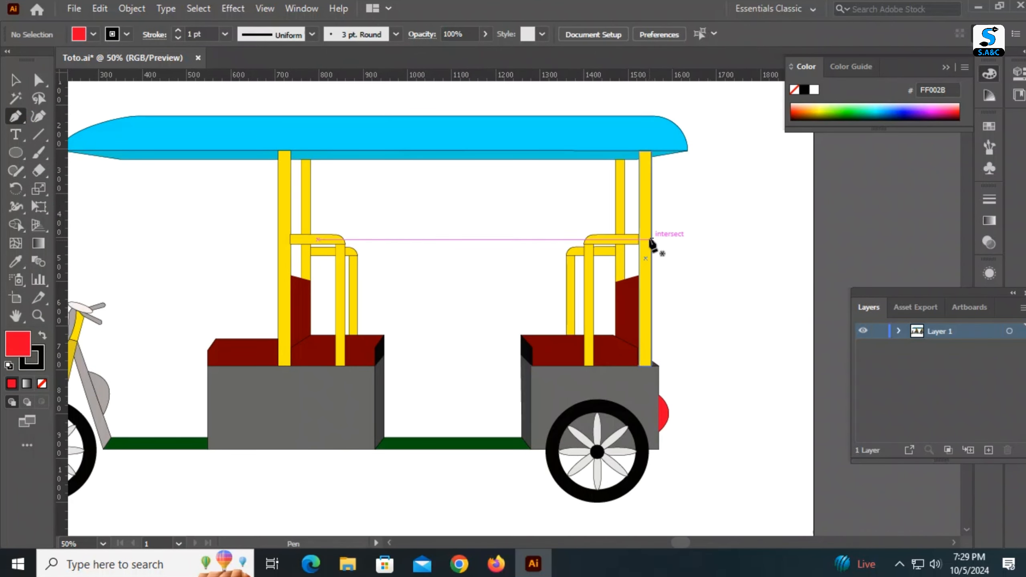
left_click(652, 234)
left_click_drag(652, 303, 631, 345)
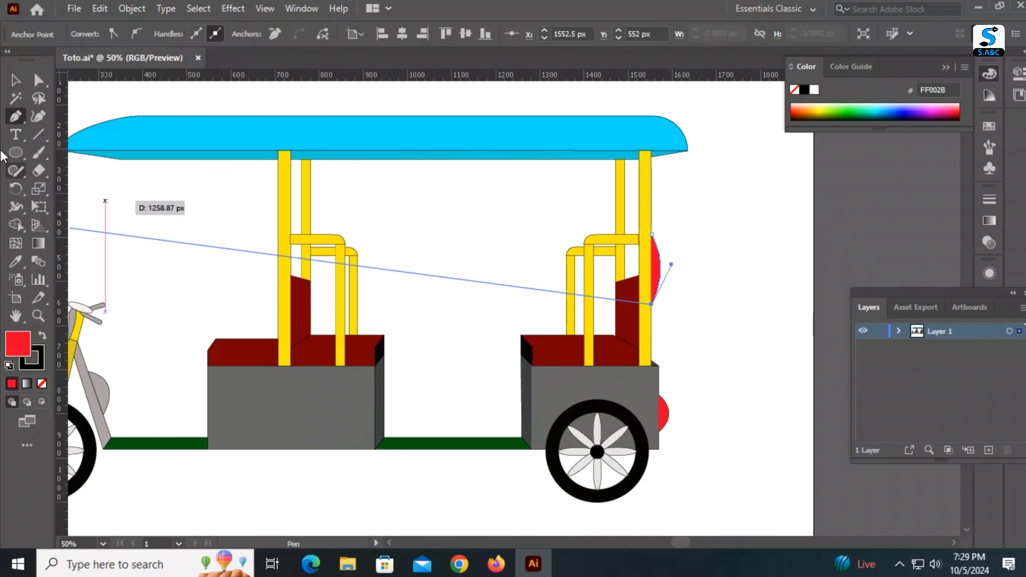
left_click(15, 80)
double_click(18, 343)
left_click(195, 369)
left_click(347, 184)
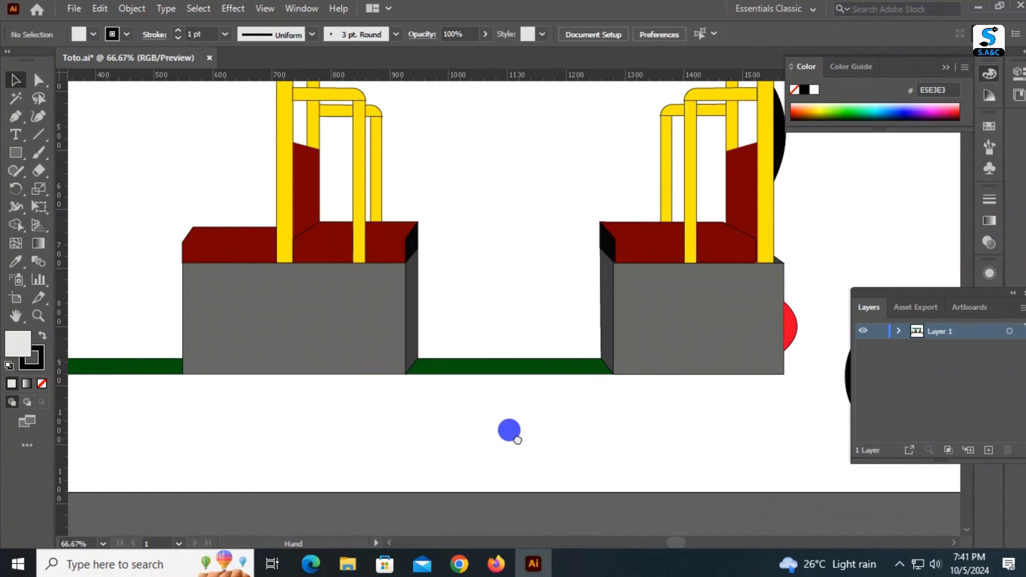
- Draw a thin light grey E5E3E3 rectangle under the floor, from the leg panel's foot to the rear edge of the body
key("ctrl+minus")
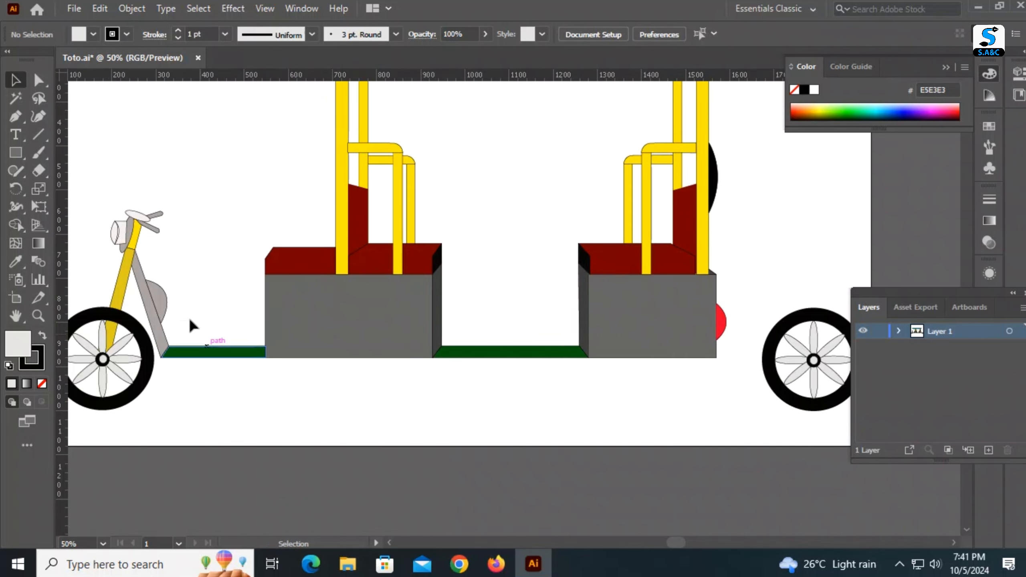
key("m")
left_click_drag(161, 358, 716, 370)
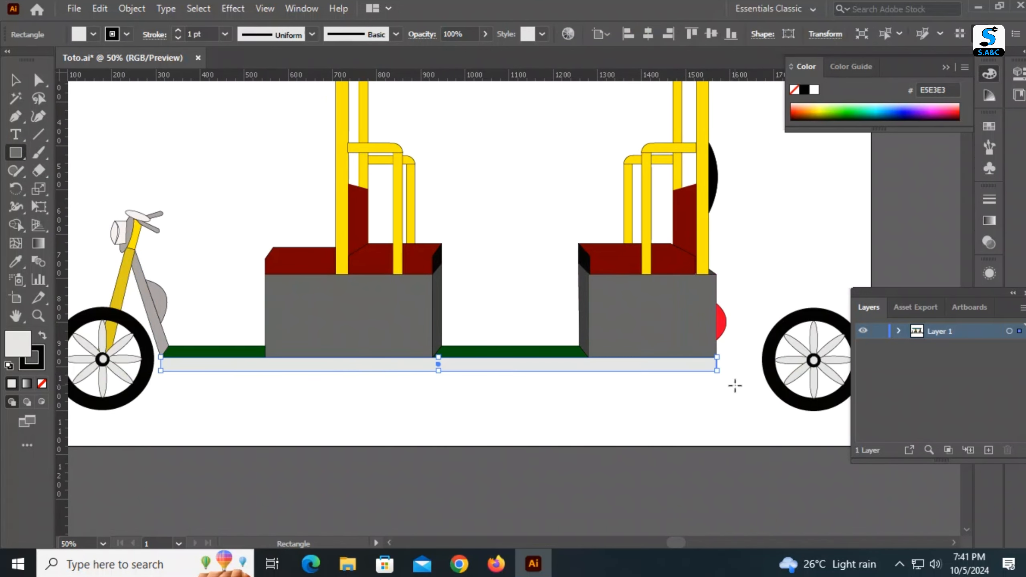
left_click_drag(286, 405, 433, 398)
left_click(39, 80)
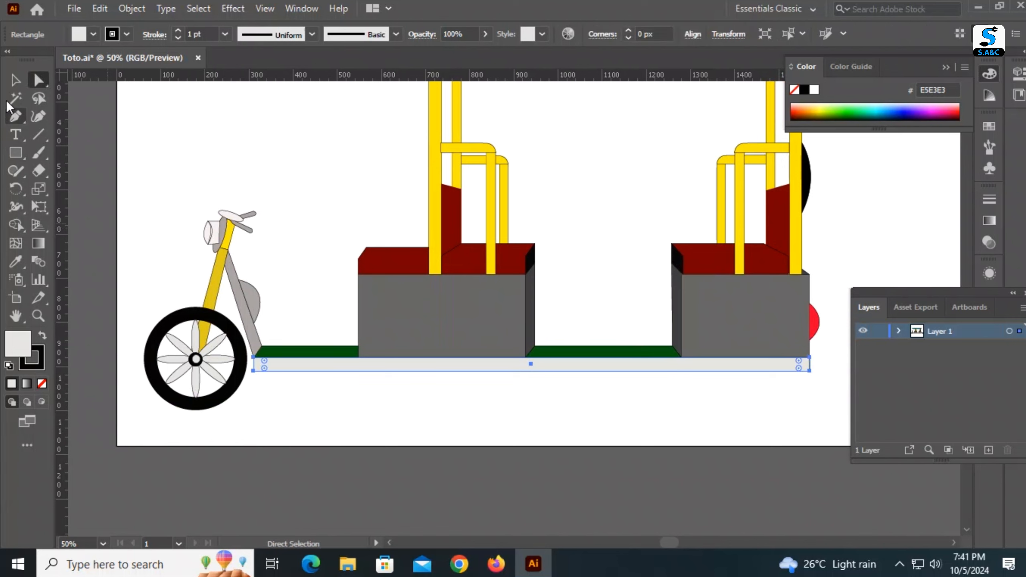
- Round the lower front corner of the light grey underbody bar with a 31 px radius
left_click(15, 80)
left_click(272, 391)
left_click(258, 366)
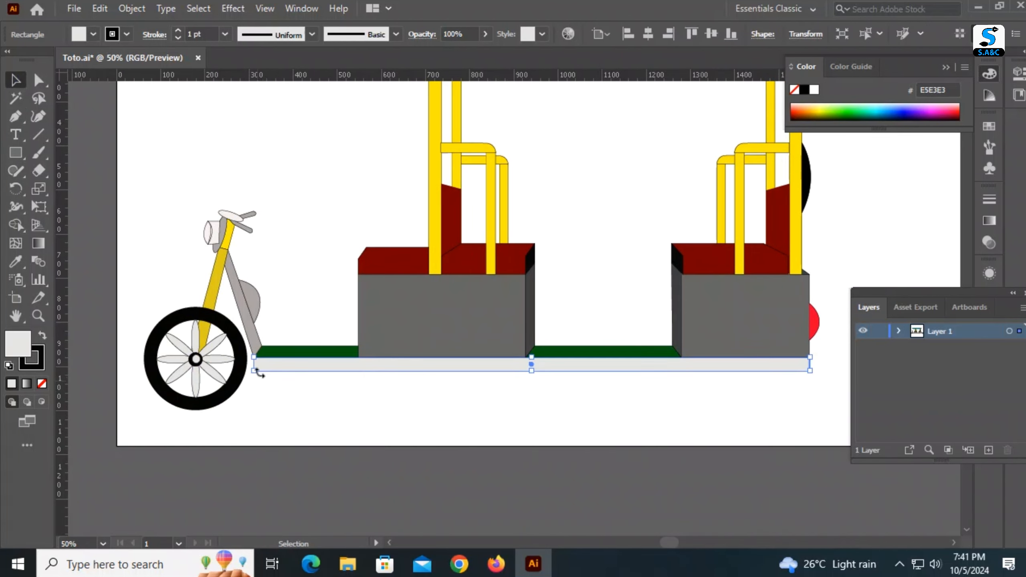
key("a")
left_click(264, 366)
mouse_move(264, 368)
left_mouse_down()
mouse_move(283, 352)
mouse_move(261, 379)
mouse_move(250, 366)
mouse_move(283, 370)
left_mouse_up()
key("ctrl+z")
left_click(300, 419)
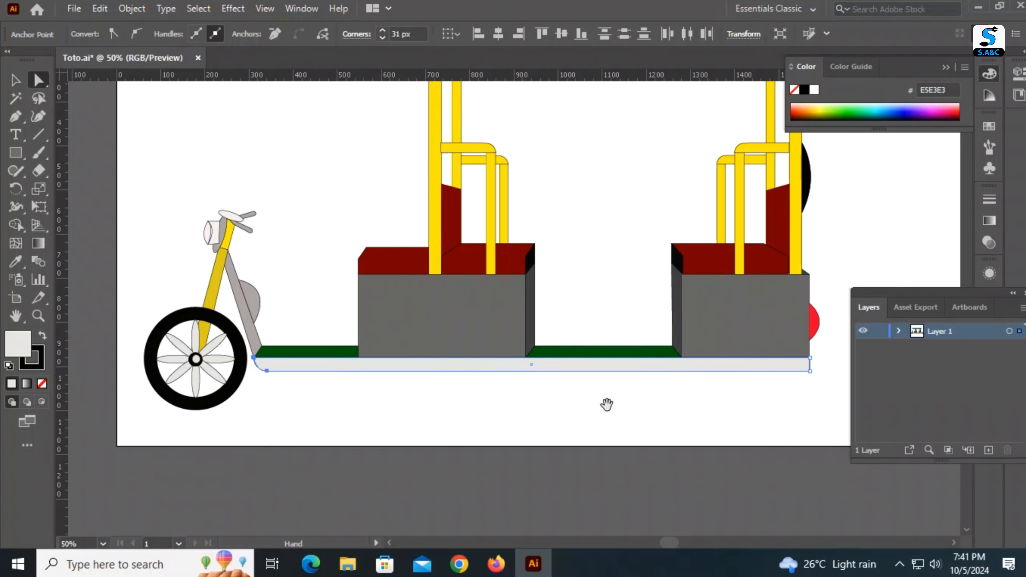
- Fill the underbody bar with the roof's bright blue 00DBFF by sampling the roof colour
left_click_drag(607, 404, 619, 370)
key("space")
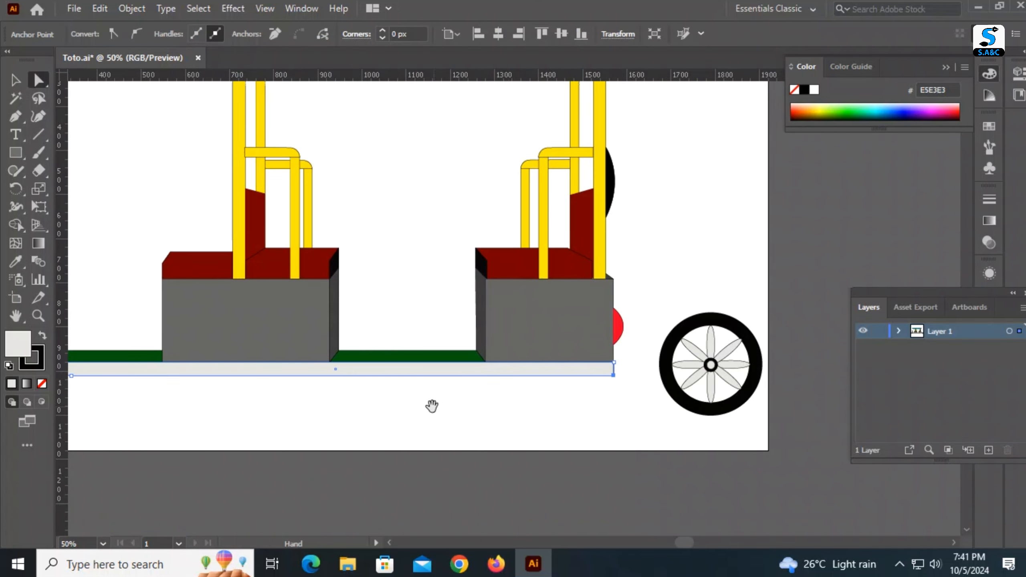
left_click_drag(432, 406, 566, 407)
key("i")
scroll(280, 223, "up", 3)
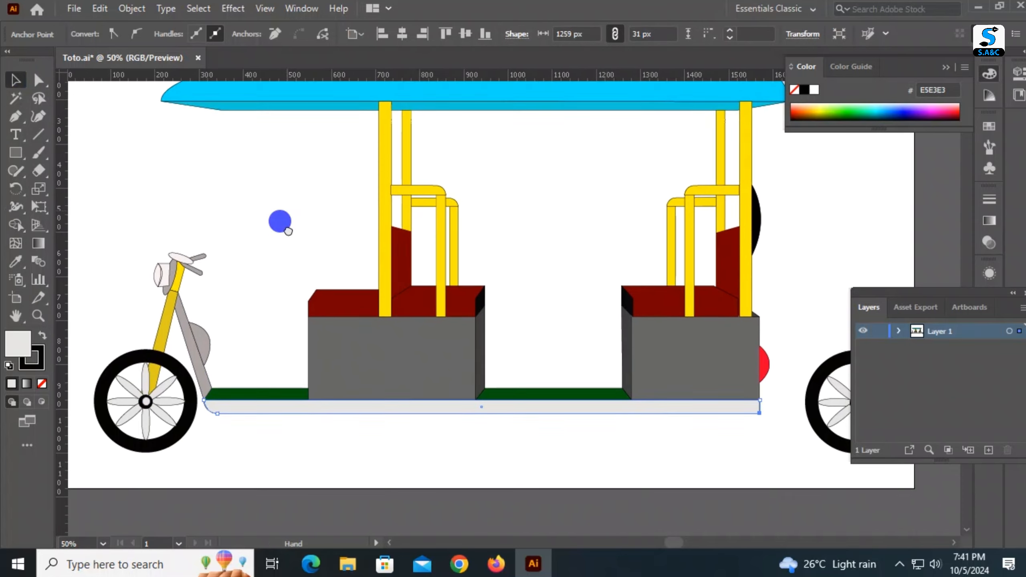
left_click(276, 106)
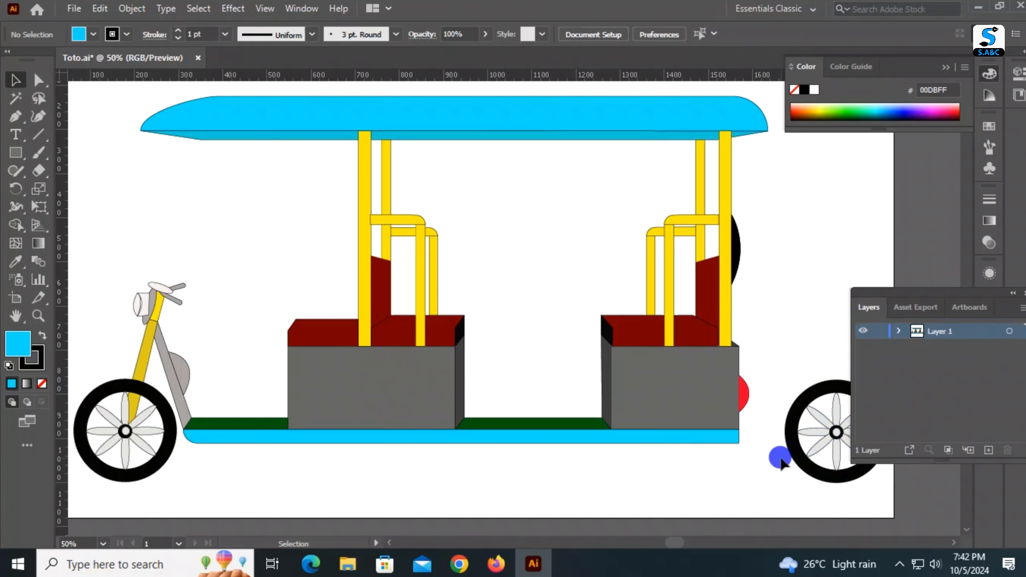
- Move the spare wheel at the artboard's rear end horizontally forward until it sits under the back seat box
left_click(806, 430)
key("shift+Left")
key("shift+Left")
key("shift+Left")
key("shift+Left")
key("shift+Left")
key("shift+Left")
key("shift+Left")
key("shift+Left")
key("shift+Left")
key("shift+Left")
key("shift+Left")
key("shift+Left")
key("shift+Left")
key("shift+Left")
key("shift+Left")
key("shift+Left")
key("shift+Left")
key("shift+Left")
key("shift+Left")
key("shift+Left")
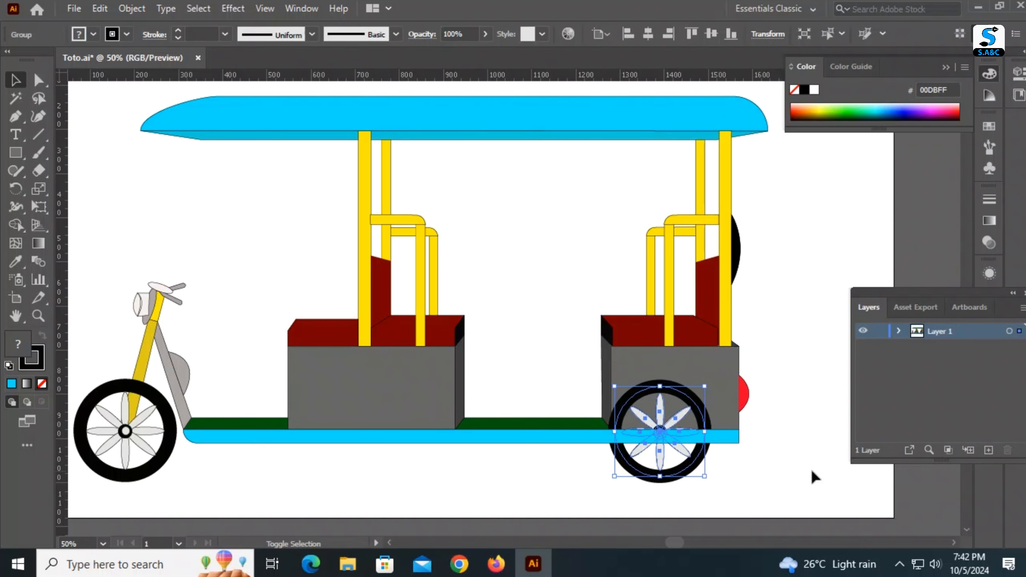
key("shift+Right")
key("shift+Right")
key("shift+Right")
key("shift+Right")
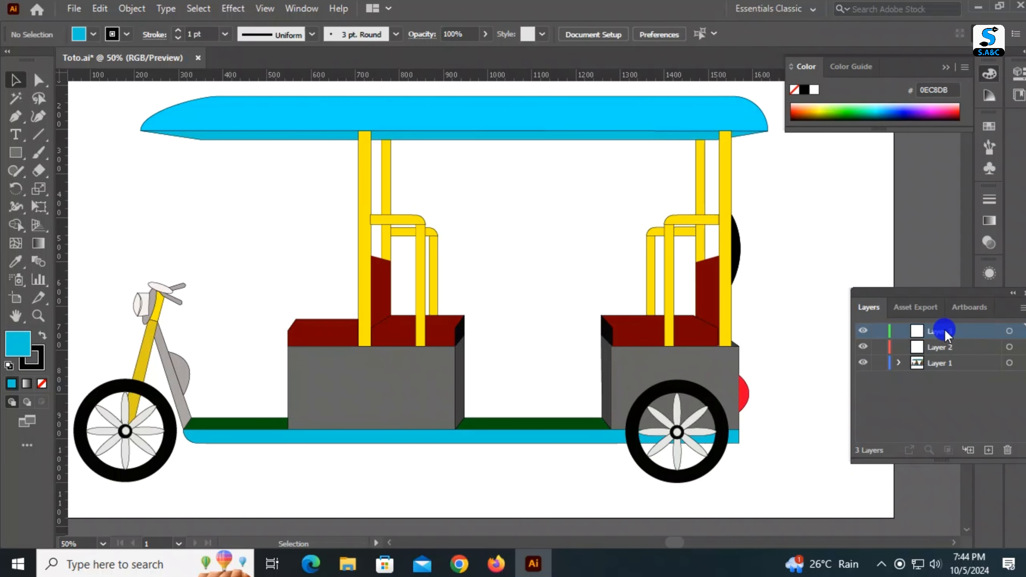
- Rename the topmost empty layer Back Tyre and the empty layer beneath it Front Tyre
double_click(945, 332)
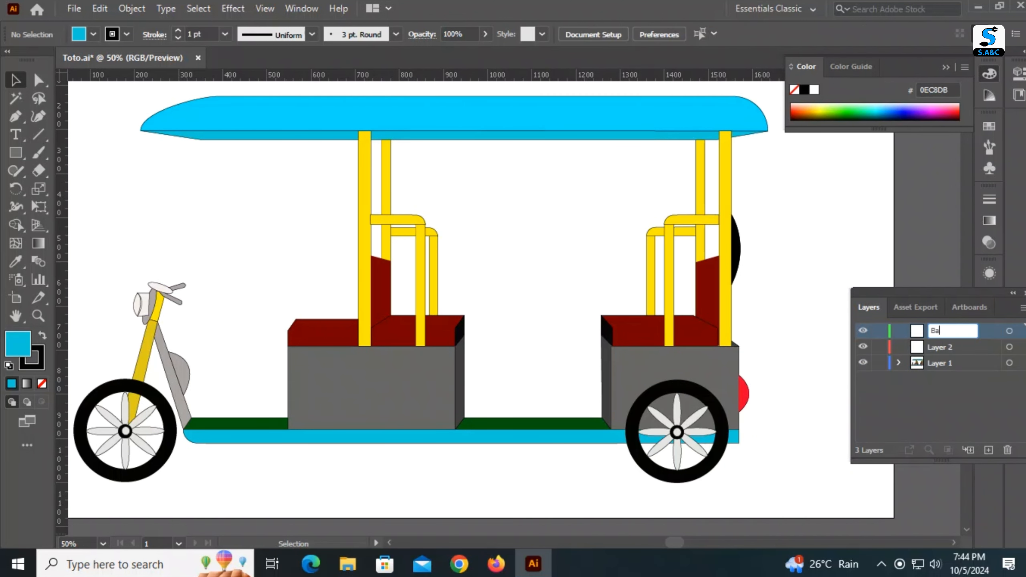
type("Back Tyre")
key("Return")
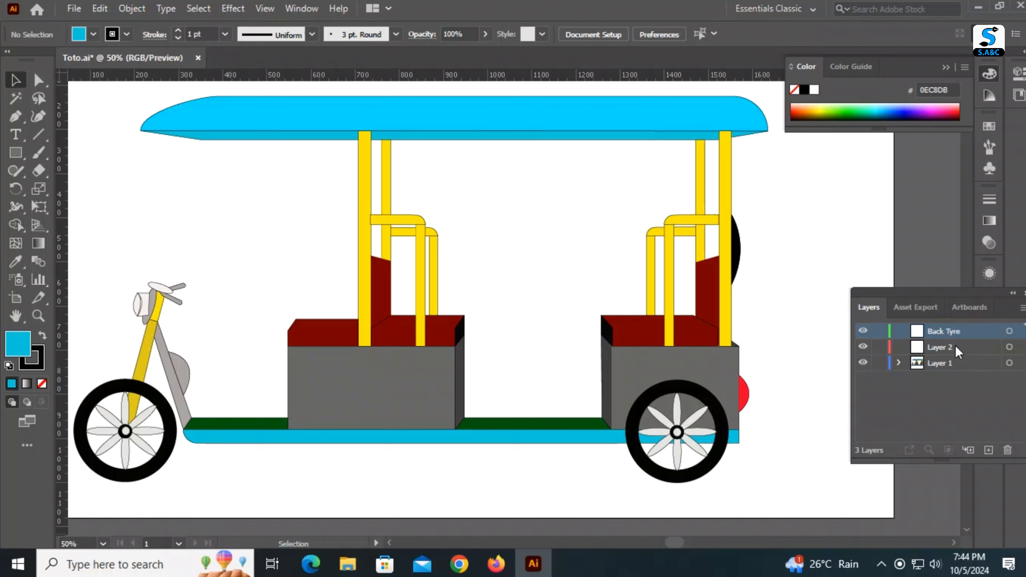
double_click(958, 347)
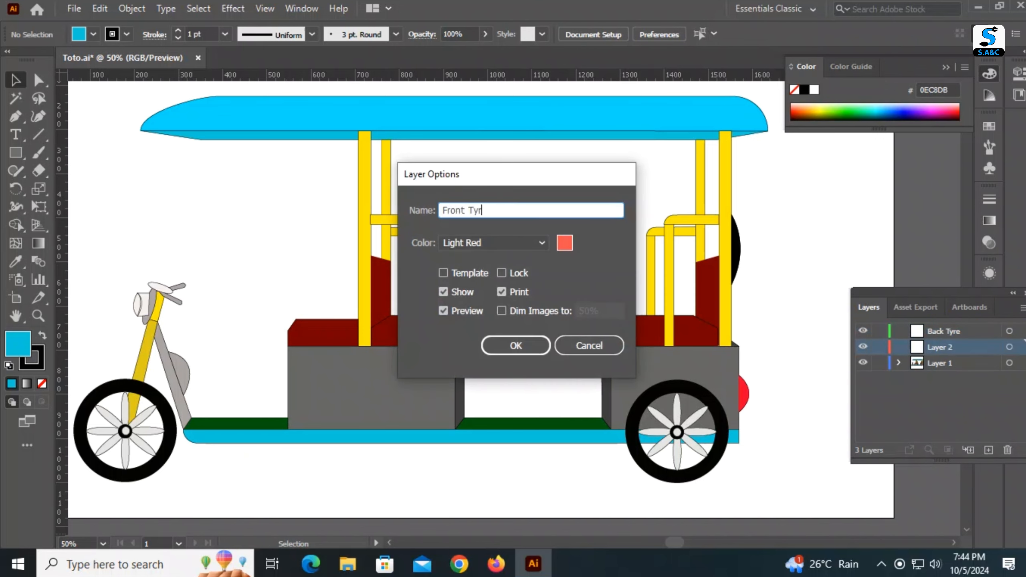
type("Front Tyre")
key("Return")
- Transfer the rear wheel from Layer 1 to the Back Tyre layer, keeping its position
left_click(717, 448)
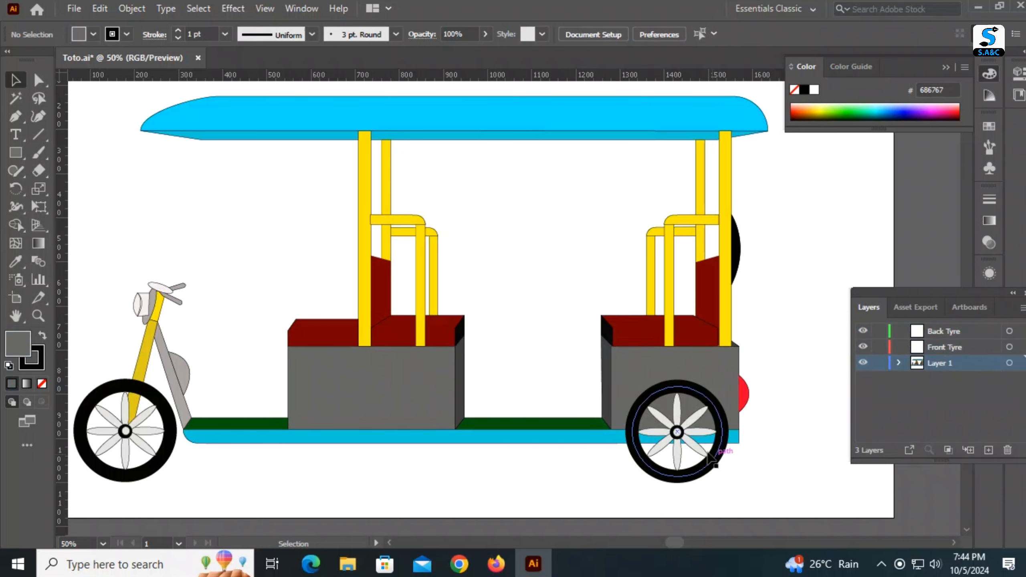
key("ctrl+x")
left_click(942, 331)
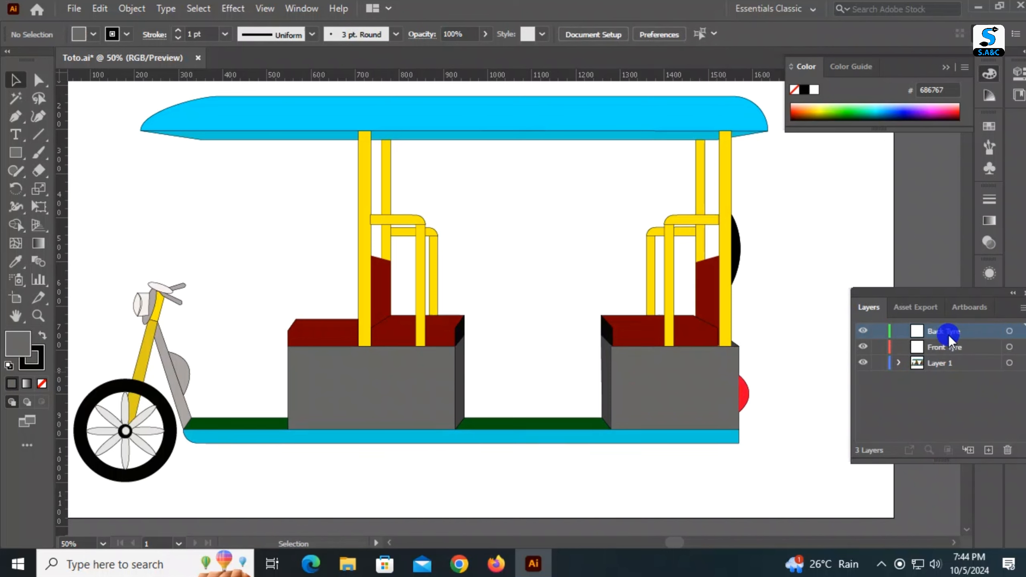
key("ctrl+f")
left_click(758, 477)
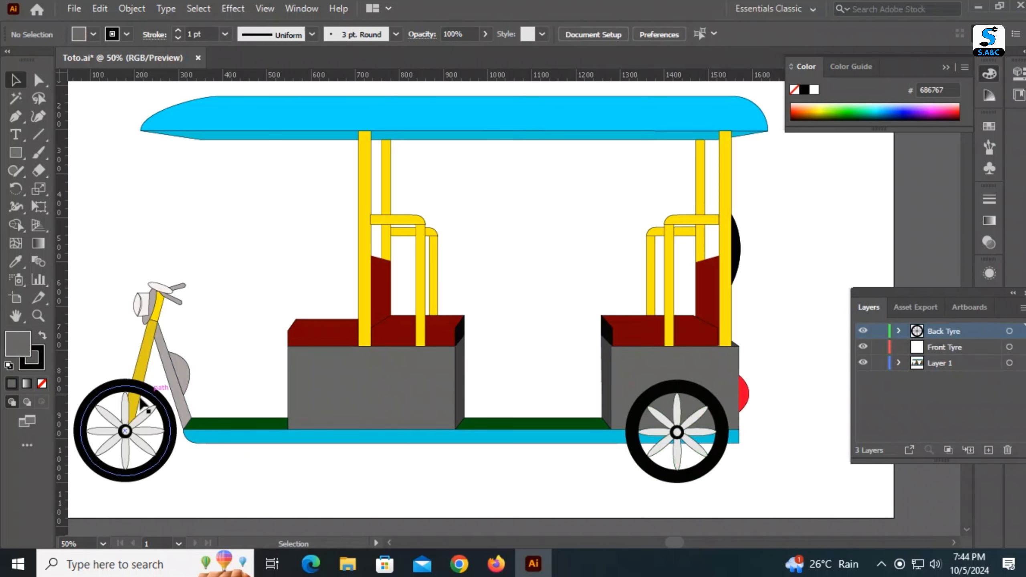
- Try to transfer the front wheel from Layer 1 to the Front Tyre layer, keeping its position
left_click(134, 410)
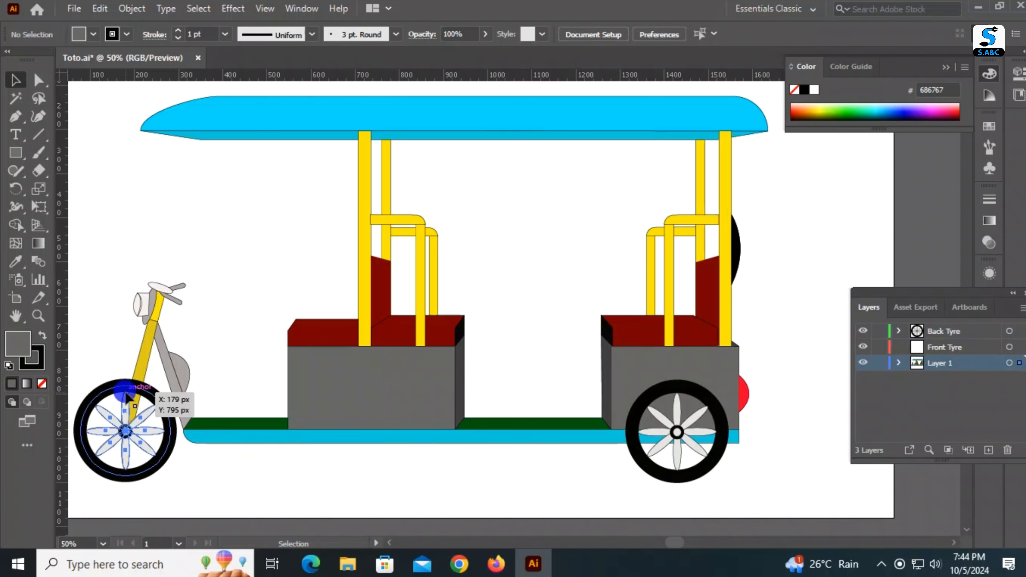
left_click(222, 506)
left_click(168, 459)
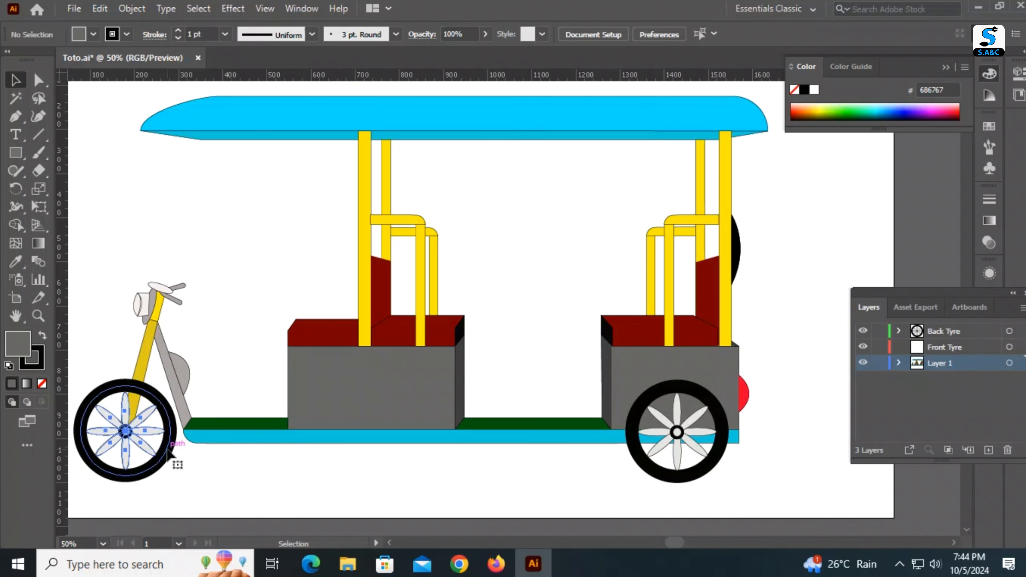
left_click(934, 351)
key("ctrl+shift+v")
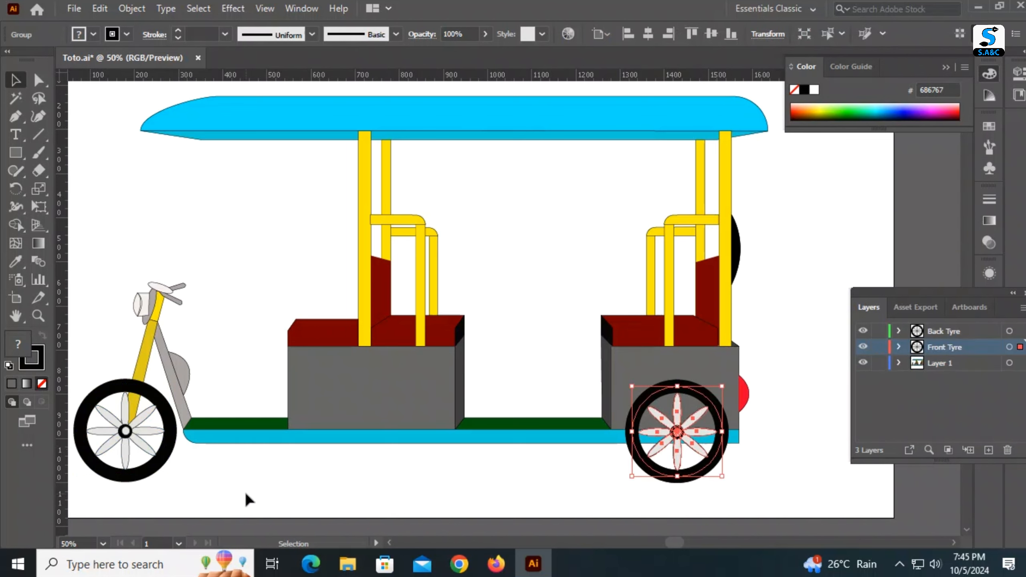
- Bring the yellow front fork in front of the wheel so its lower end overlaps the hub
left_click(140, 367)
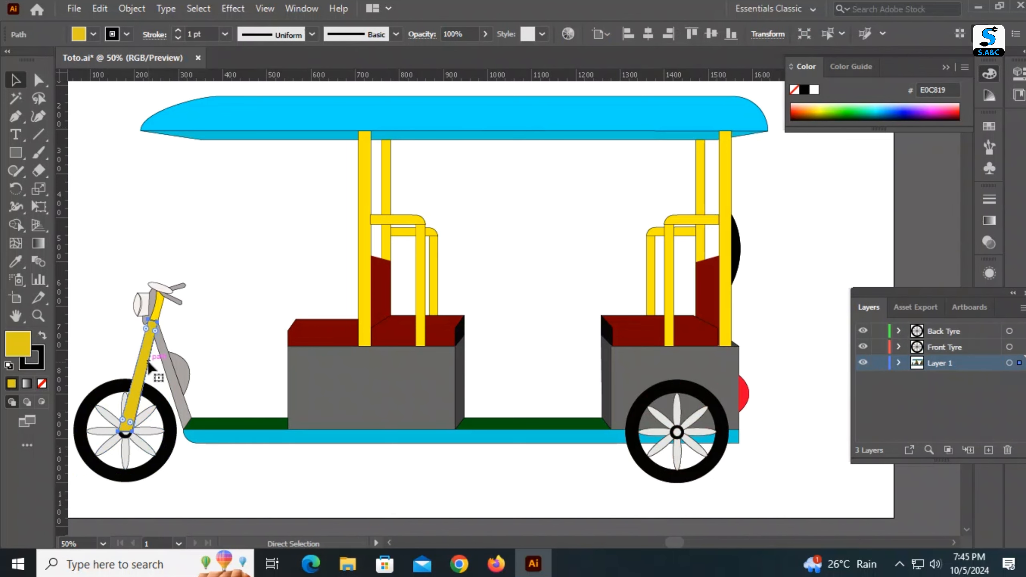
left_click(259, 476)
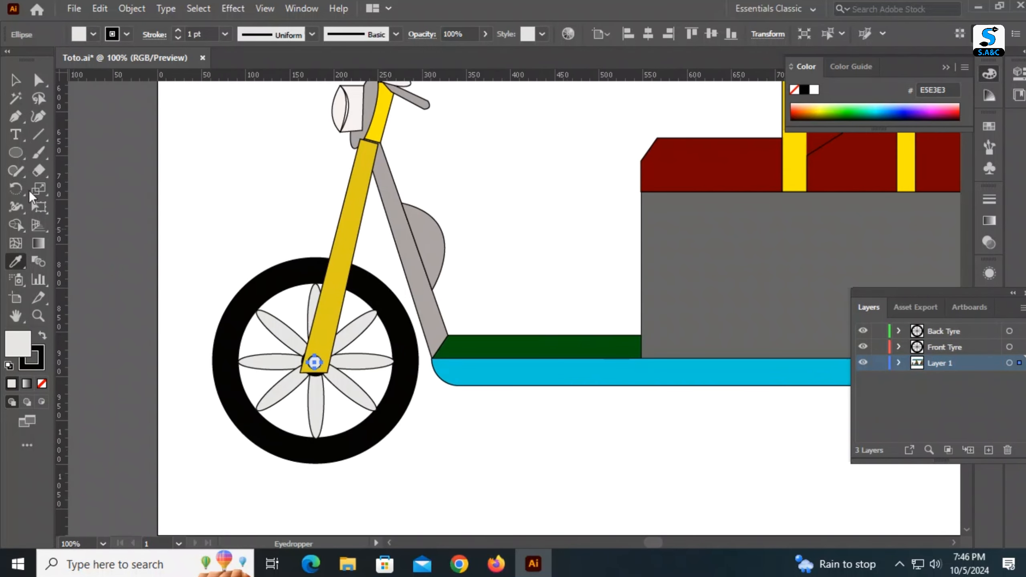
left_click(16, 80)
left_click(242, 192)
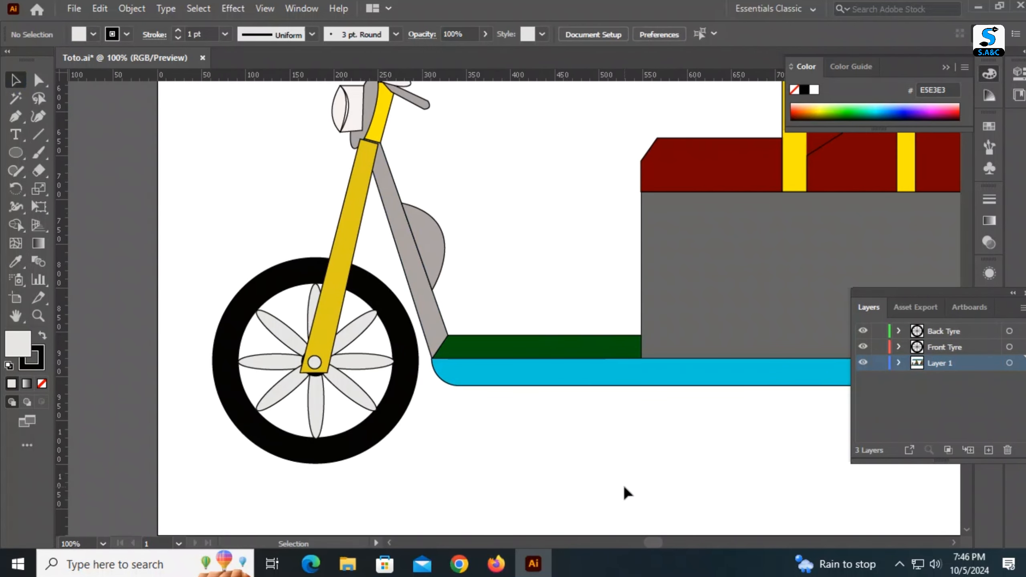
left_click(328, 321)
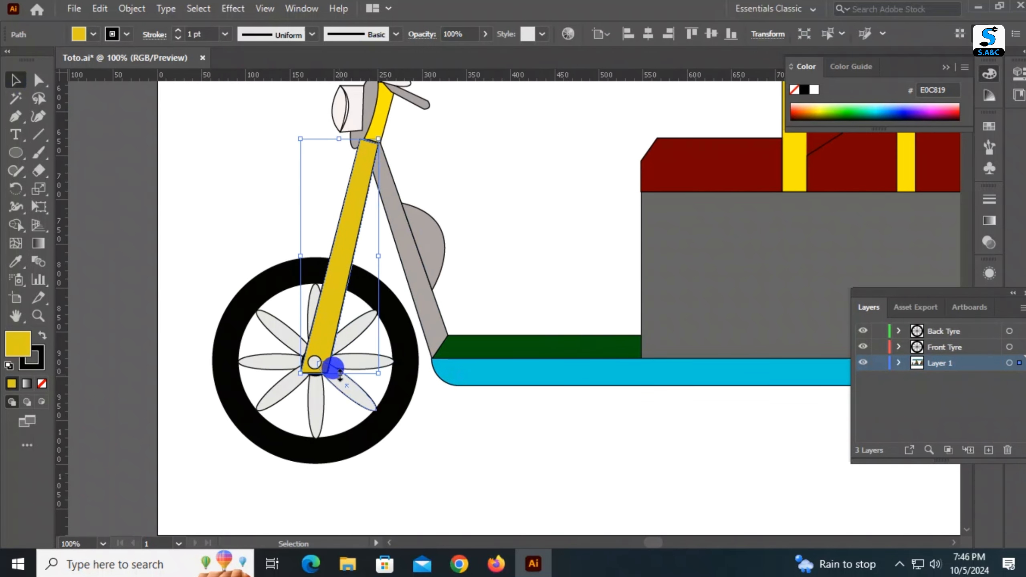
left_click(541, 451)
key("ctrl+minus")
key("ctrl+minus")
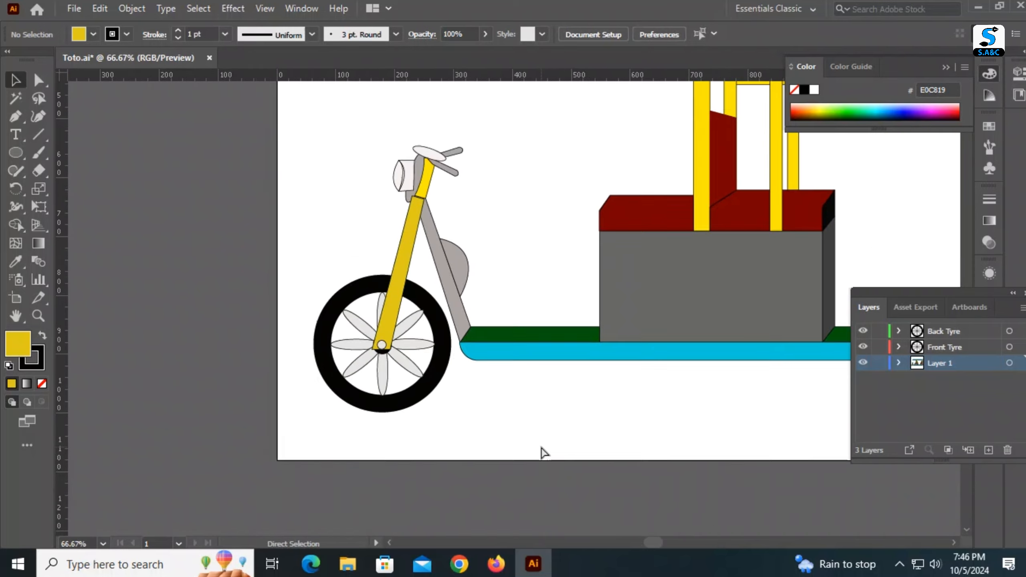
mouse_move(573, 375)
left_mouse_down()
mouse_move(381, 414)
mouse_move(371, 440)
mouse_move(344, 458)
mouse_move(350, 481)
left_mouse_up()
key("ctrl+minus")
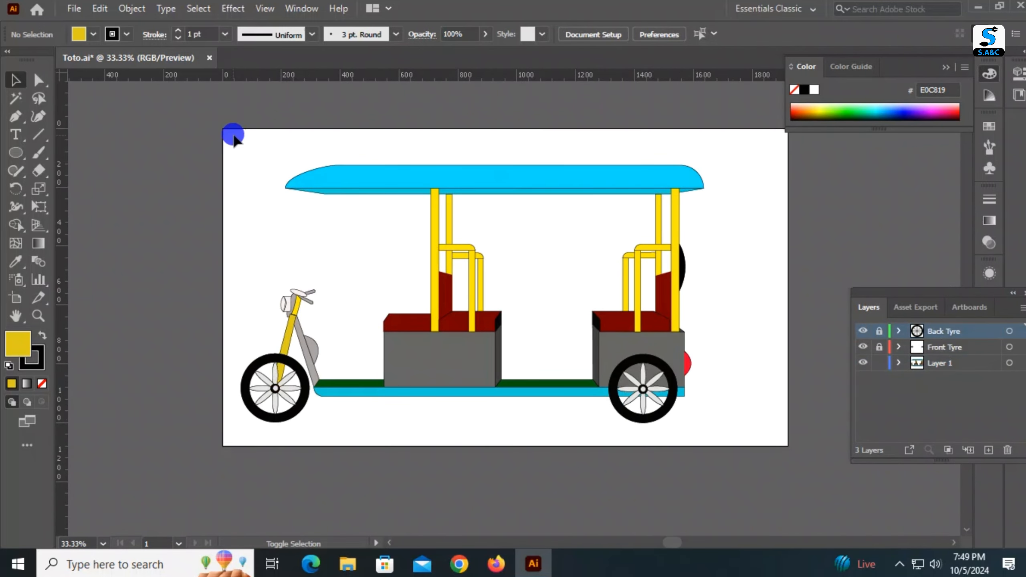
left_click_drag(229, 131, 711, 438)
key("ctrl")
key("ctrl")
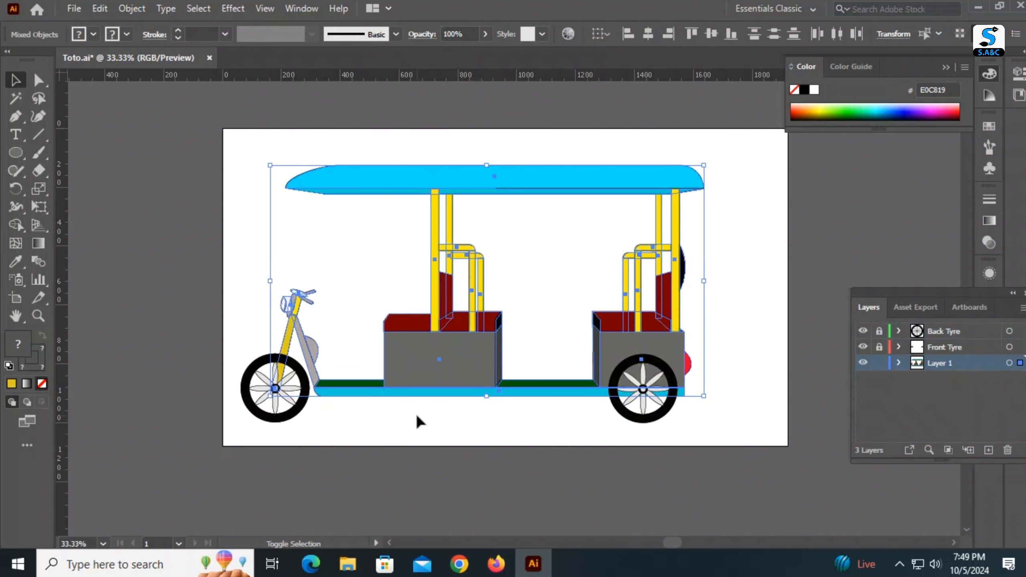
left_click(418, 421)
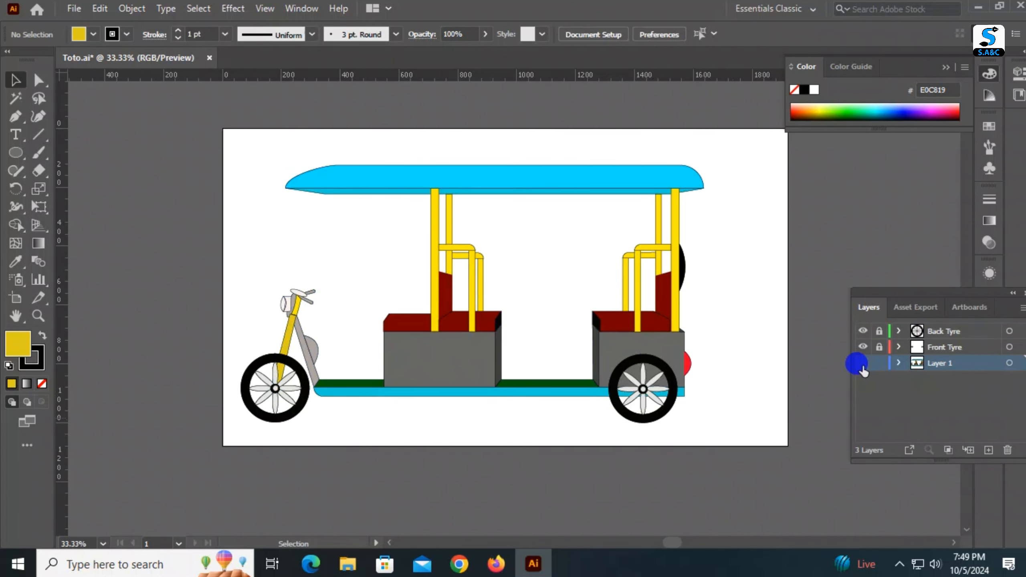
- Move the Front Tyre layer beneath Layer 1 and save the drawing
left_click_drag(862, 370, 957, 355)
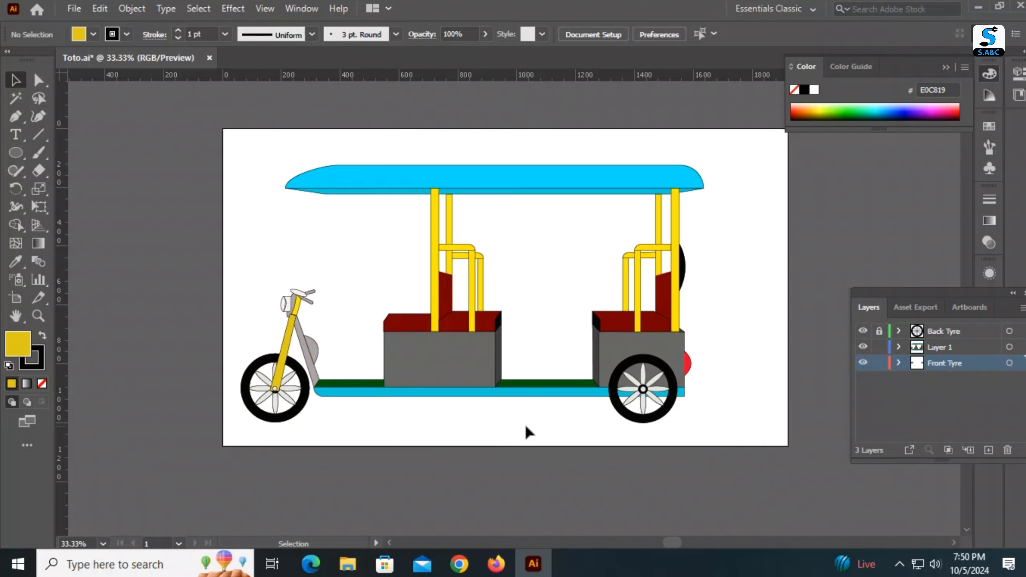
key("ctrl+s")
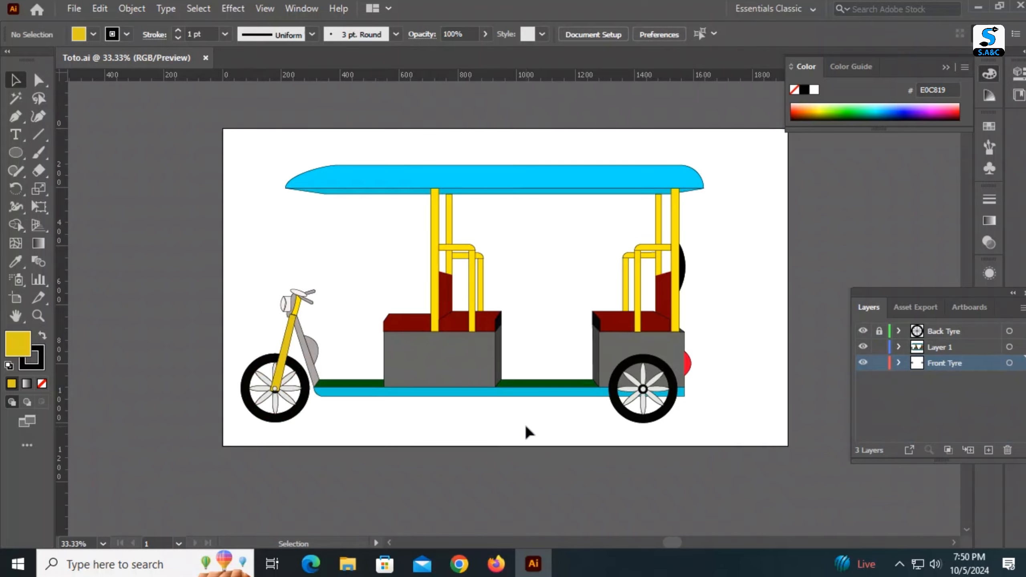